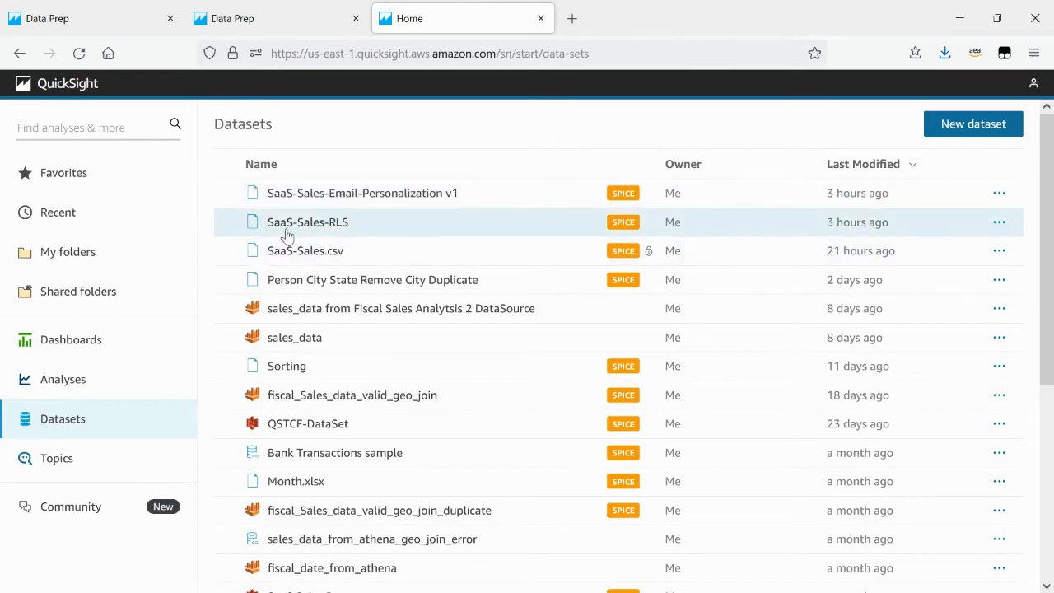
- Review the user rows in the SaaS-Sales-RLS dataset and the per-user Segment and Region values in SaaS-Sales-Email-Personalization v1
{"action": "left_click", "coordinate": [275, 23]}
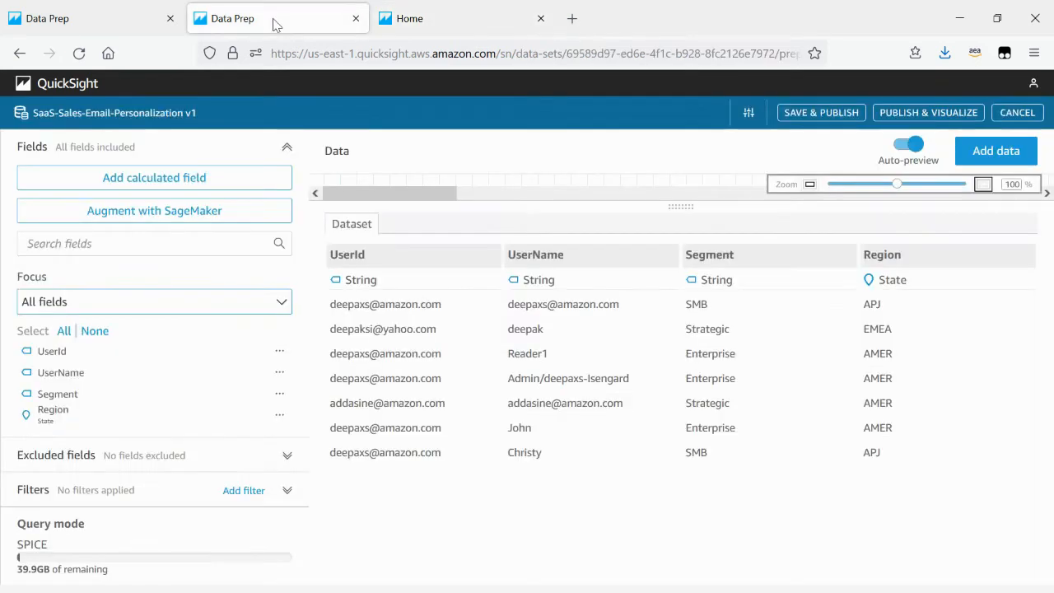
{"action": "left_click", "coordinate": [68, 18]}
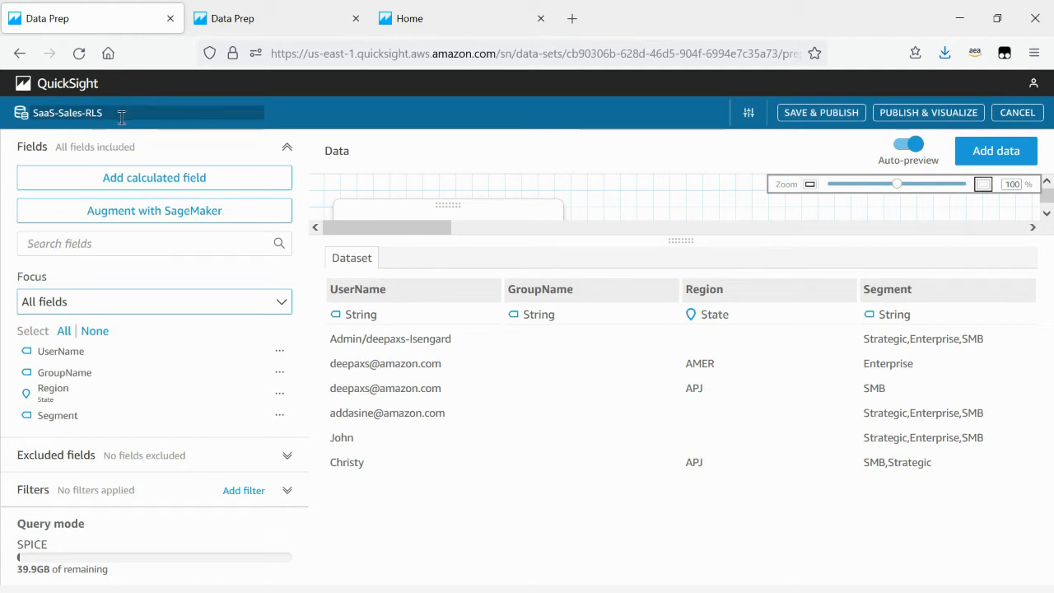
{"action": "left_click", "coordinate": [384, 445]}
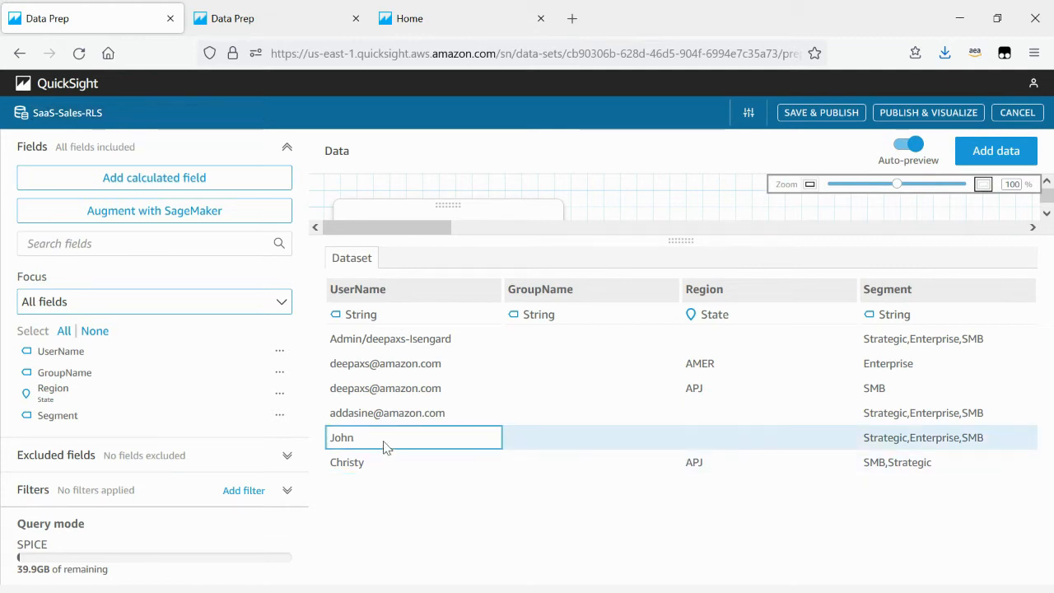
{"action": "left_click", "coordinate": [388, 460]}
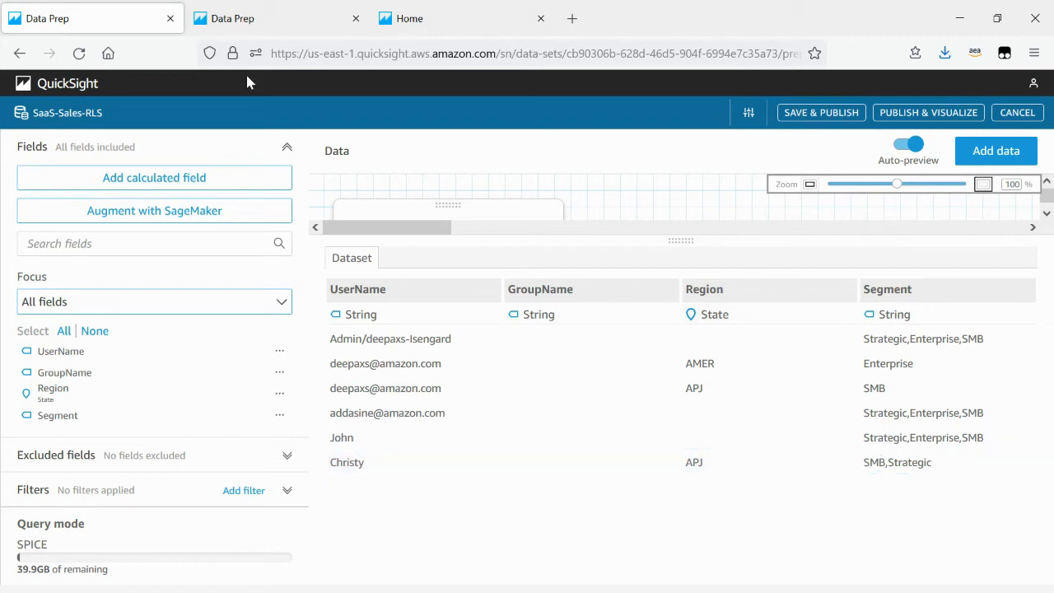
{"action": "left_click", "coordinate": [253, 16]}
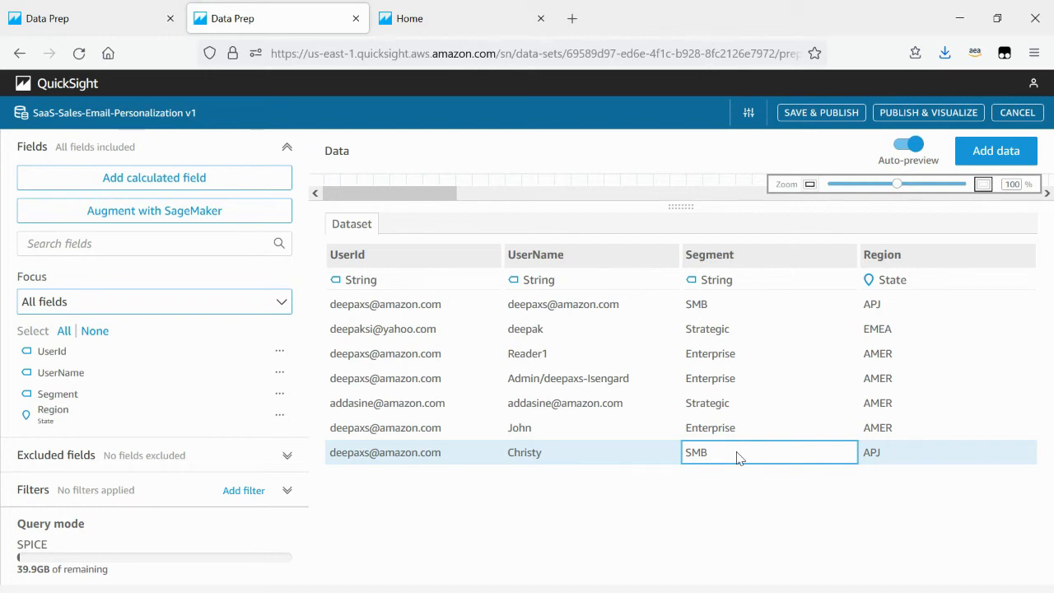
- Open the row-level security setup of the SaaS-Sales.csv dataset
{"action": "left_click", "coordinate": [441, 24]}
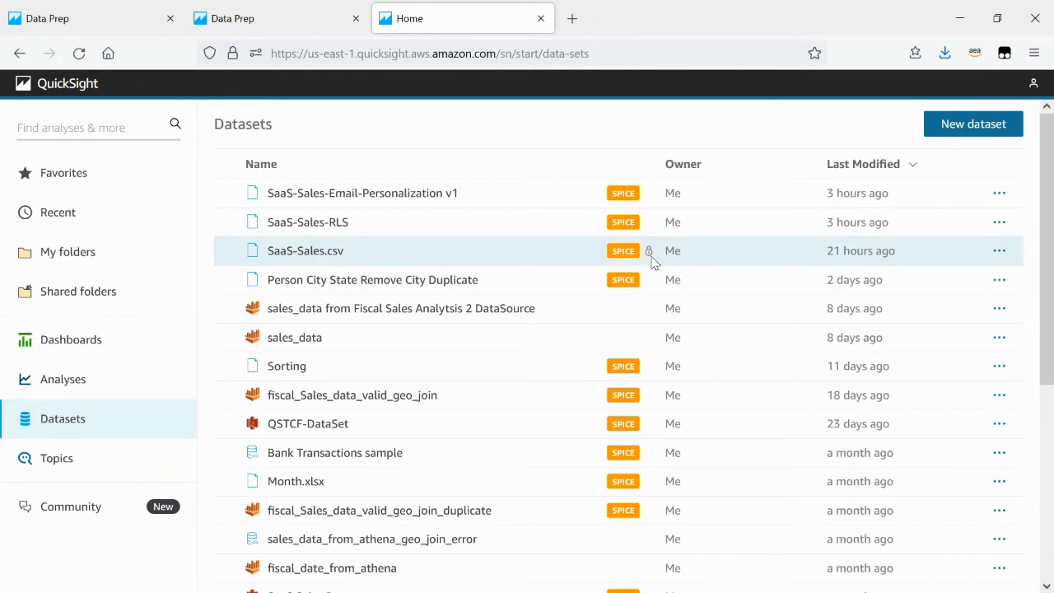
{"action": "mouse_move", "coordinate": [650, 259]}
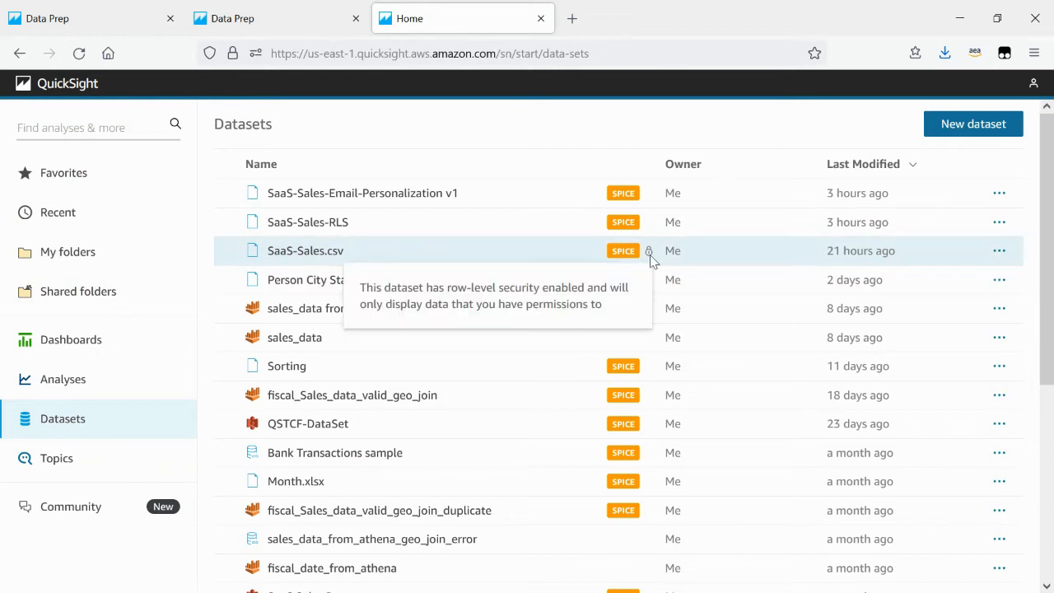
{"action": "left_click", "coordinate": [323, 252]}
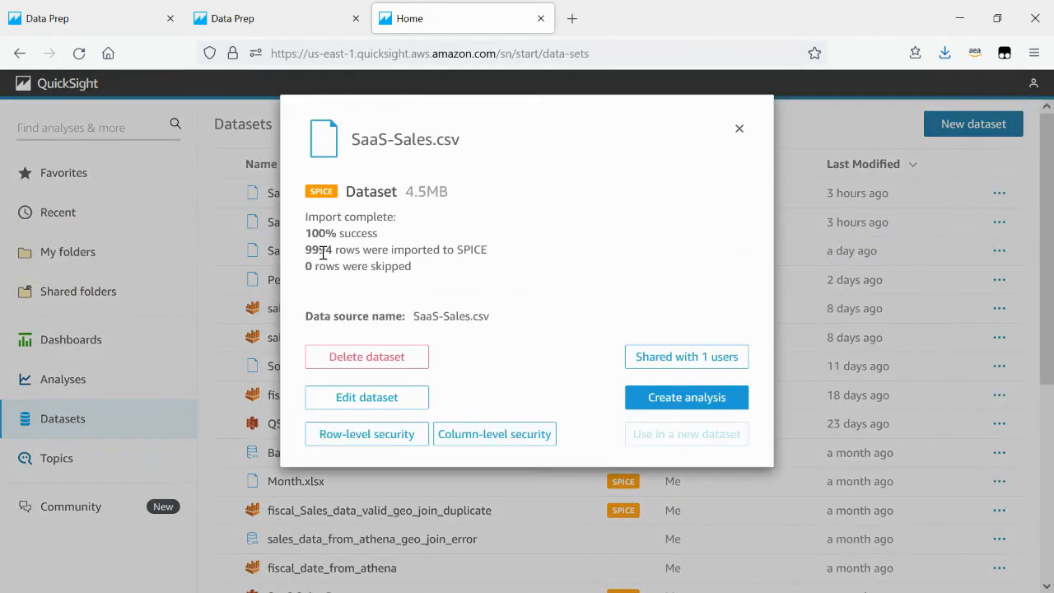
{"action": "left_click", "coordinate": [374, 436]}
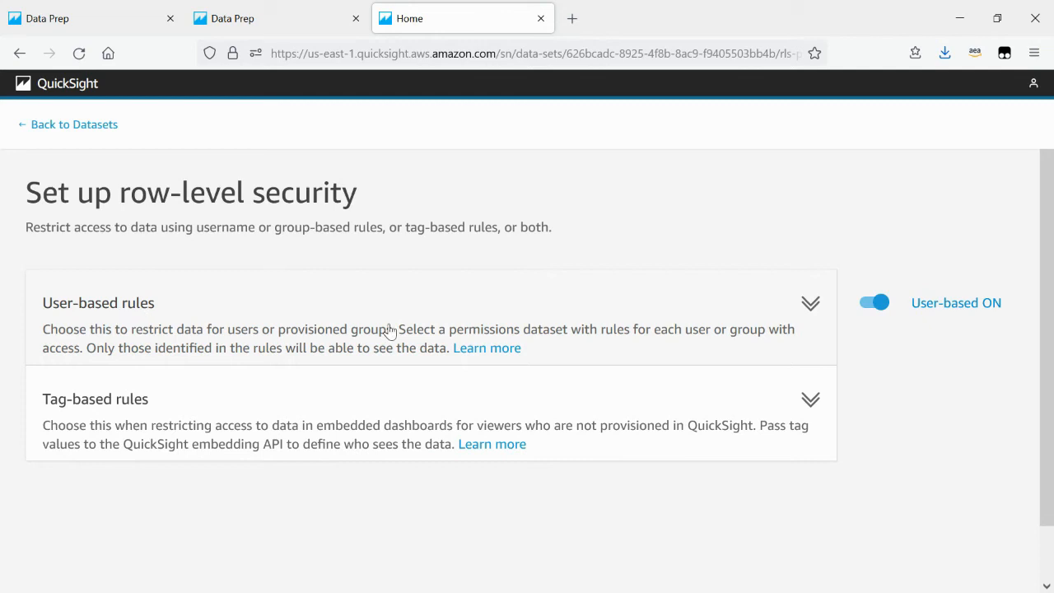
- Expand the user-based rules and review the selected permissions dataset and permissions policy
{"action": "left_click", "coordinate": [811, 307]}
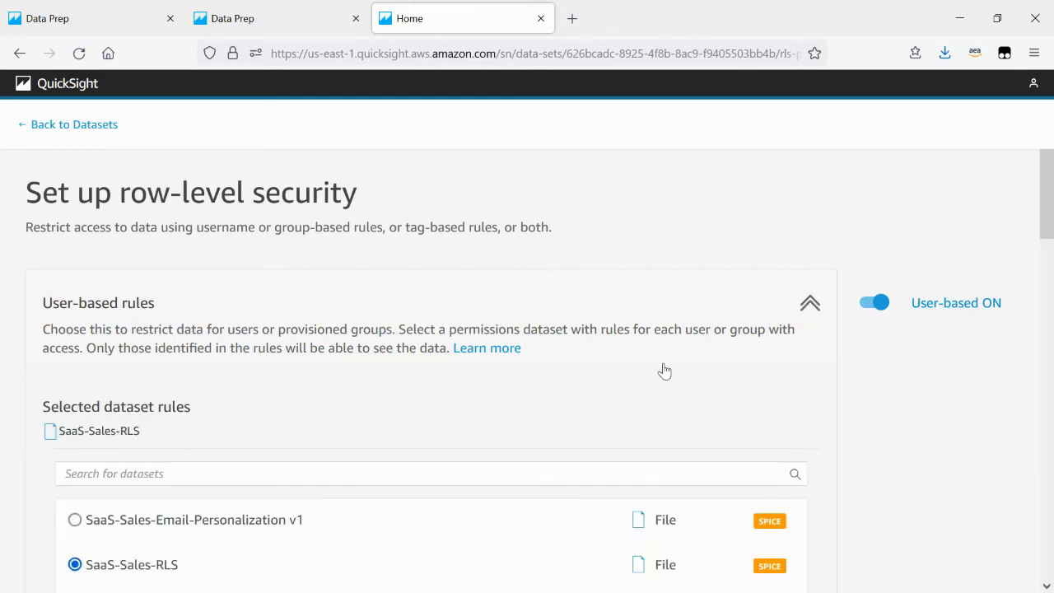
{"action": "scroll", "coordinate": [663, 372], "scroll_direction": "down", "scroll_amount": 3}
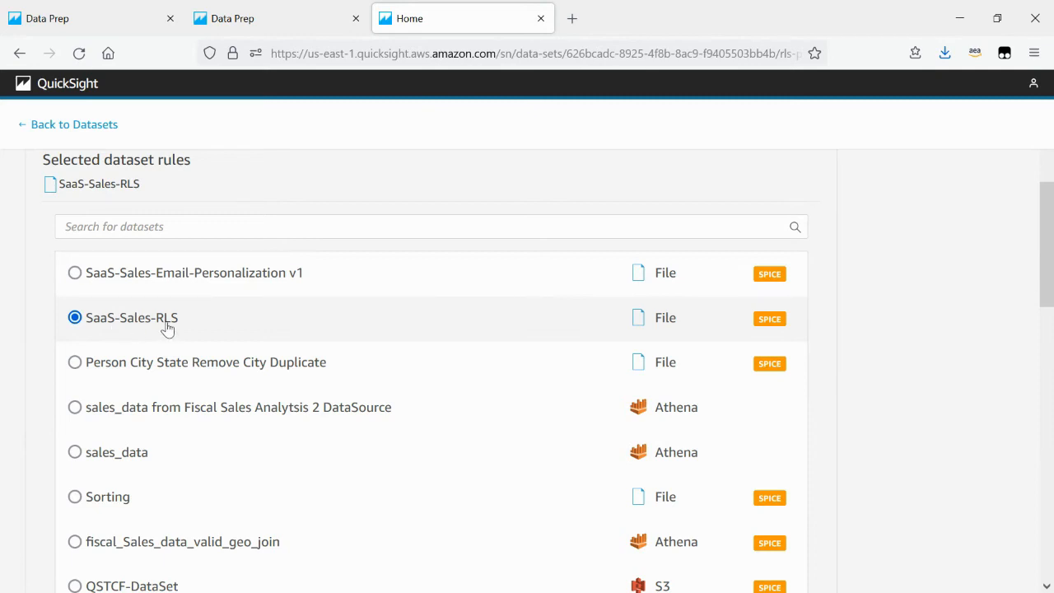
{"action": "scroll", "coordinate": [35, 360], "scroll_direction": "down", "scroll_amount": 9}
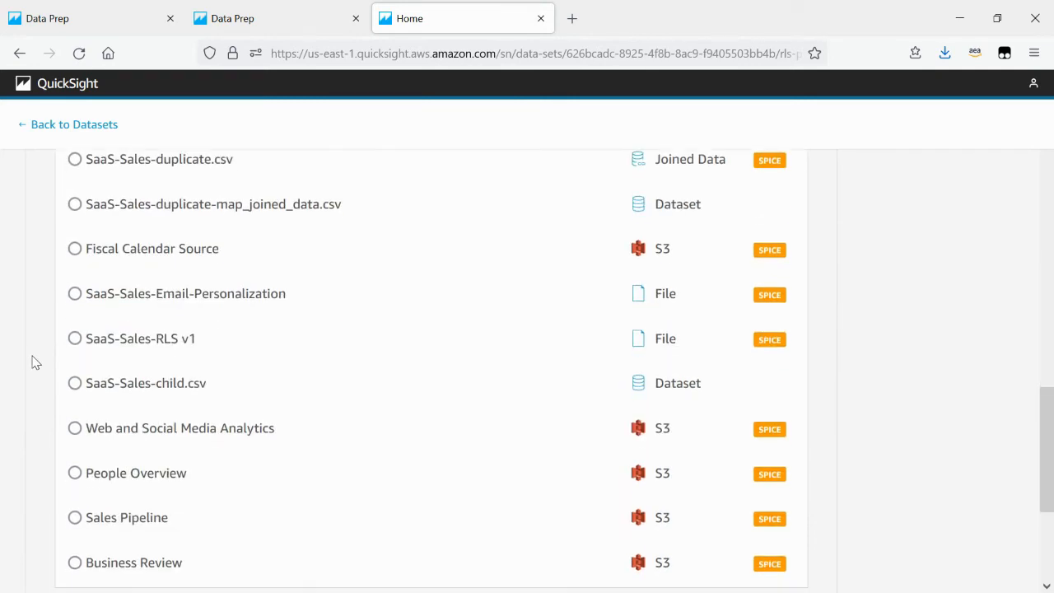
{"action": "scroll", "coordinate": [35, 360], "scroll_direction": "down", "scroll_amount": 3}
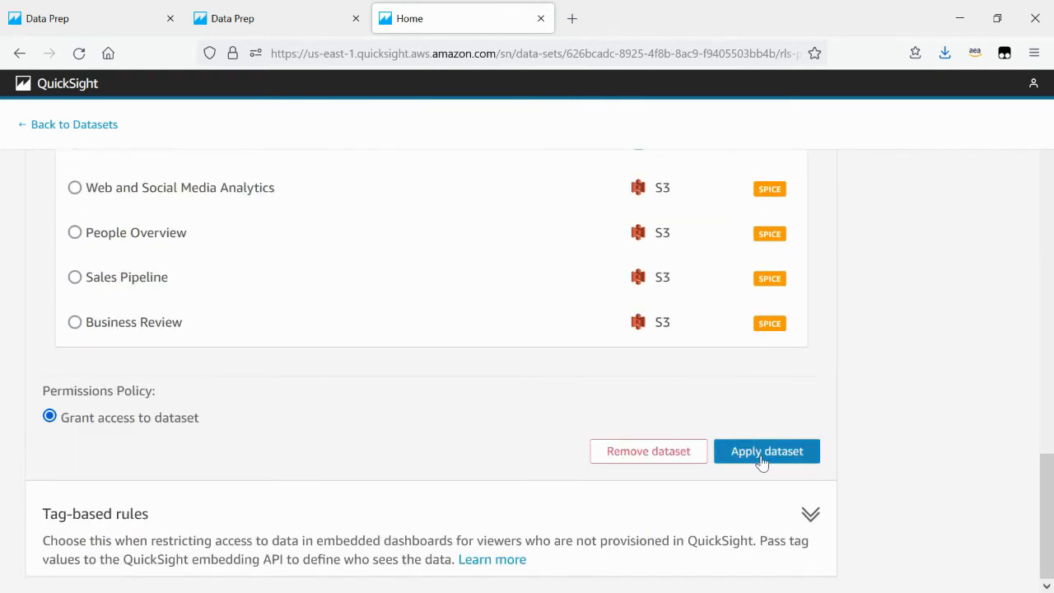
{"action": "scroll", "coordinate": [758, 440], "scroll_direction": "up", "scroll_amount": 15}
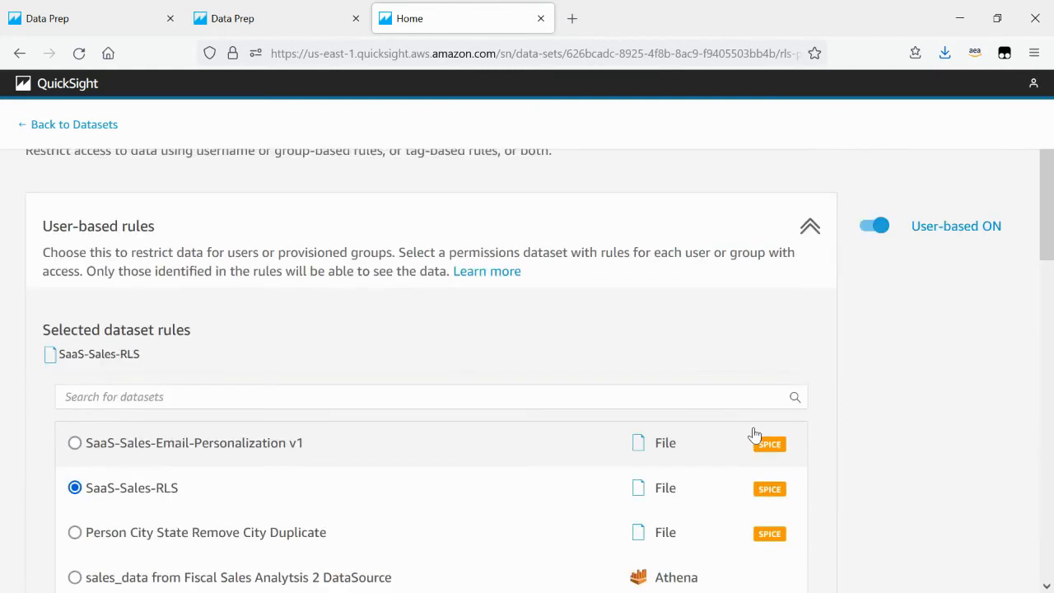
- Open the Sales Overview analysis, dismiss the import notice, and check the username of the signed-in account
{"action": "left_click", "coordinate": [58, 126]}
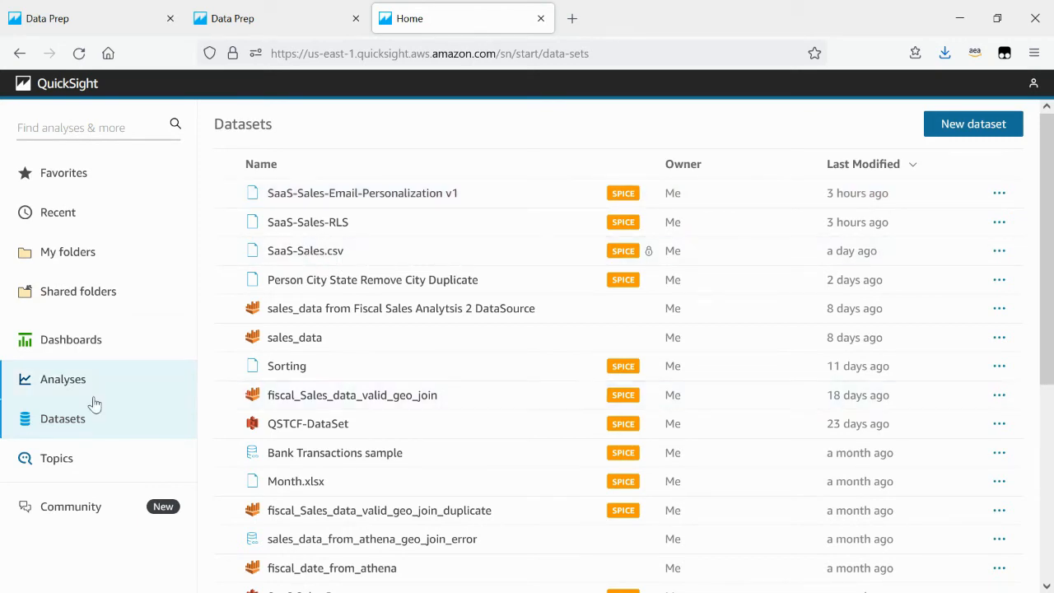
{"action": "left_click", "coordinate": [67, 388]}
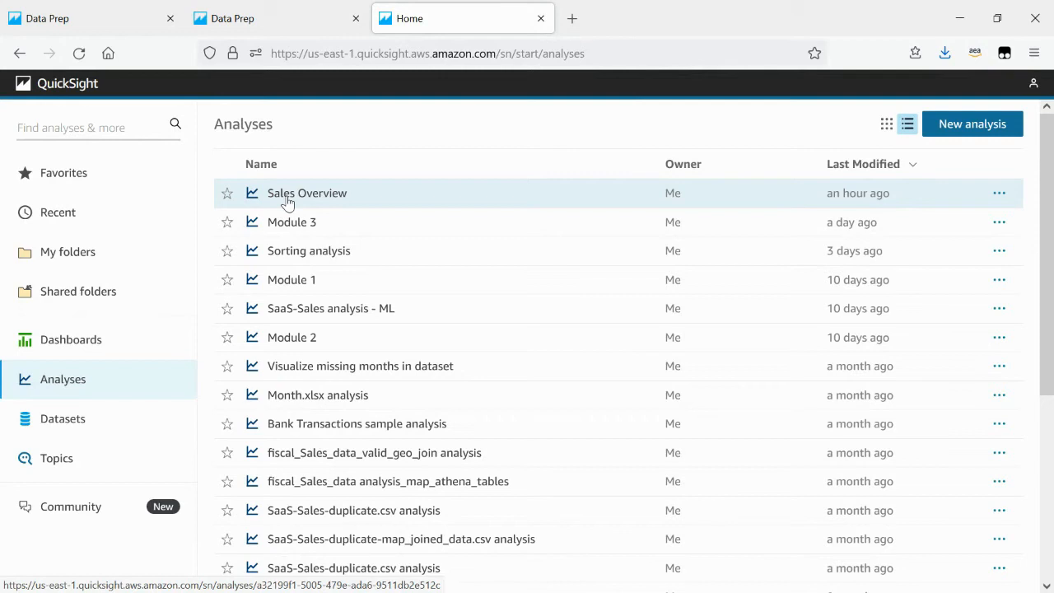
{"action": "left_click", "coordinate": [288, 198]}
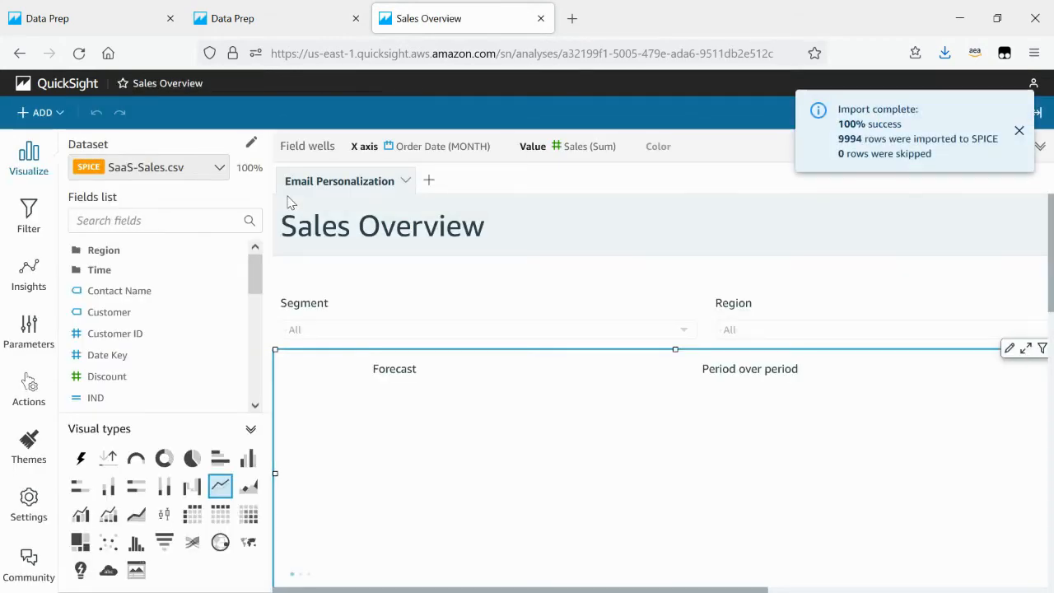
{"action": "left_click", "coordinate": [1020, 132]}
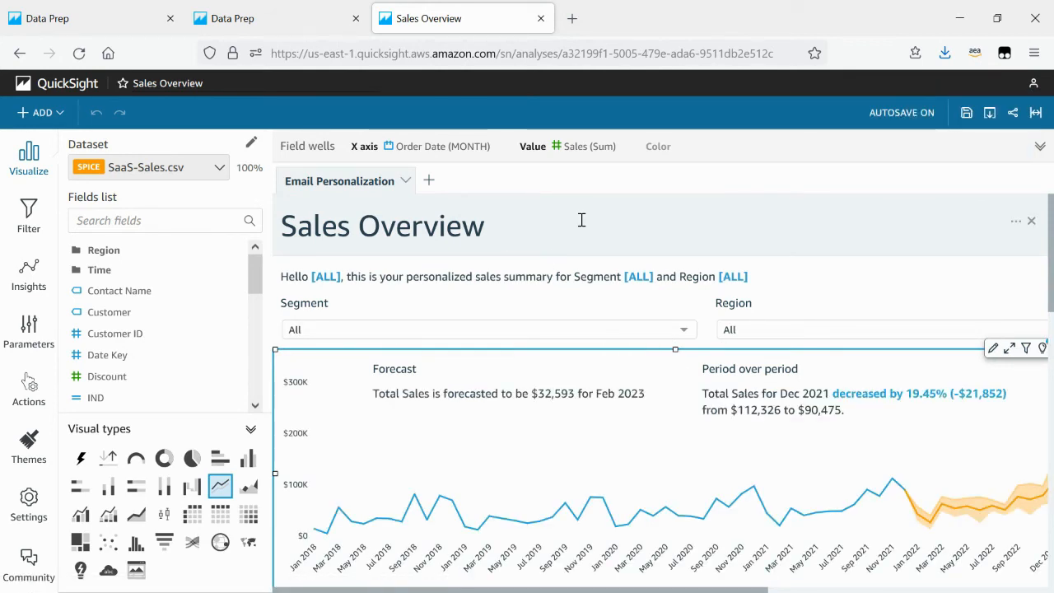
{"action": "left_click", "coordinate": [1034, 87]}
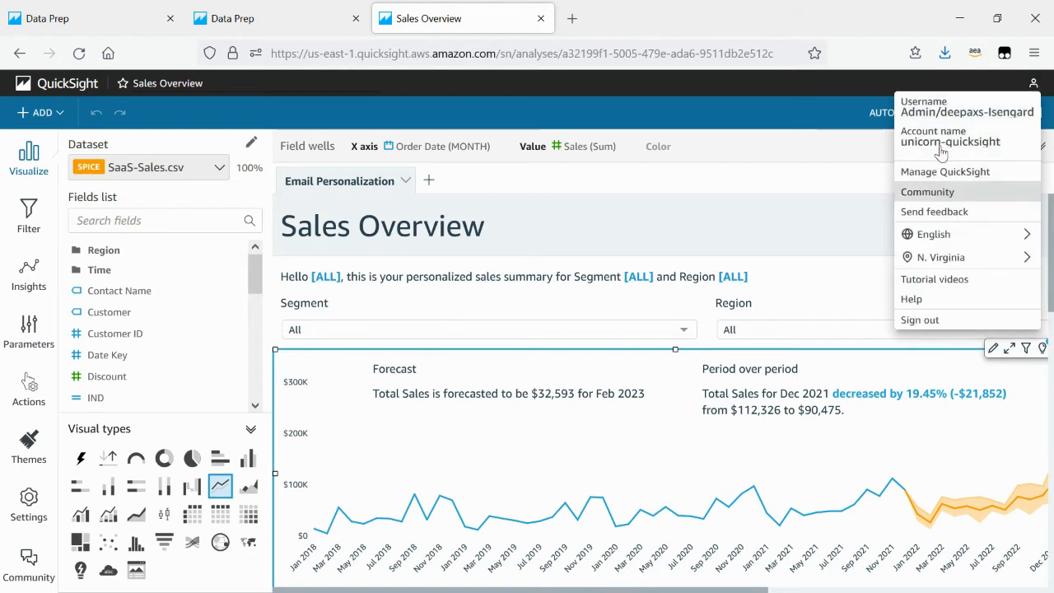
{"action": "left_click", "coordinate": [800, 211]}
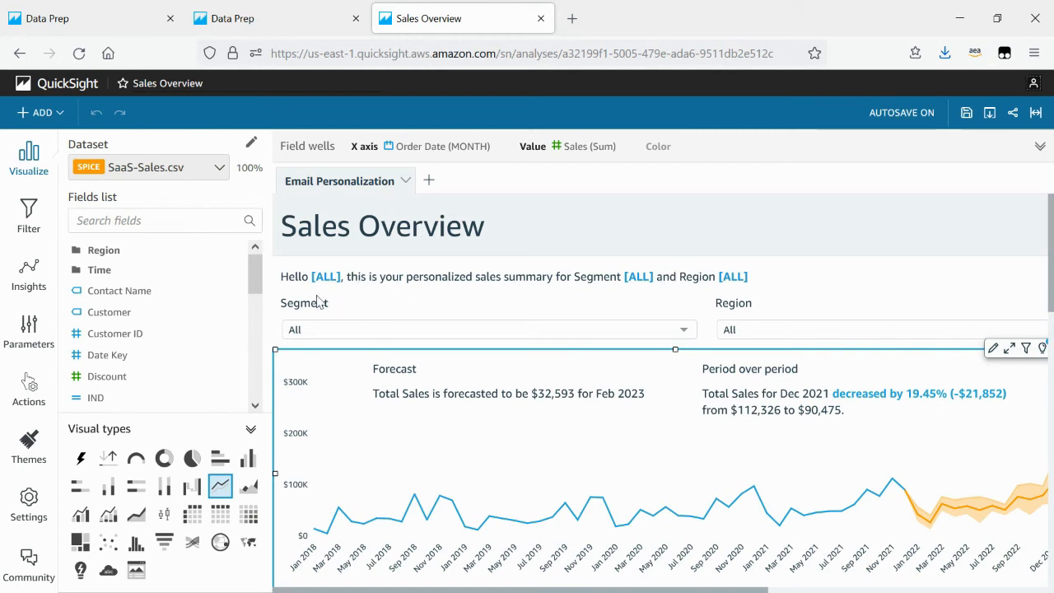
- Test the Segment control by filtering to Enterprise, and reset it to all segments
{"action": "left_click", "coordinate": [684, 330]}
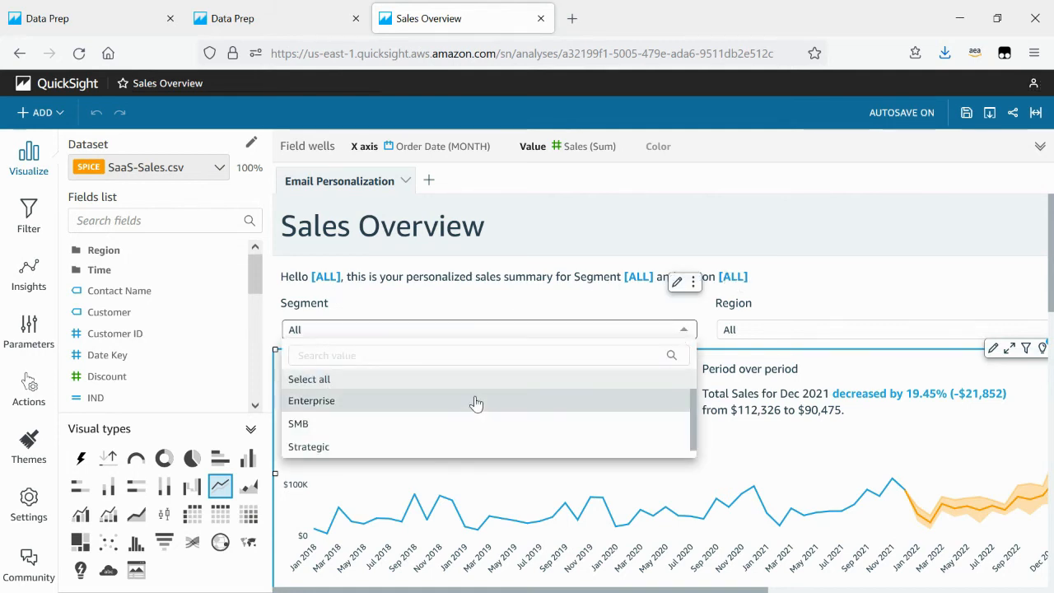
{"action": "left_click", "coordinate": [476, 403]}
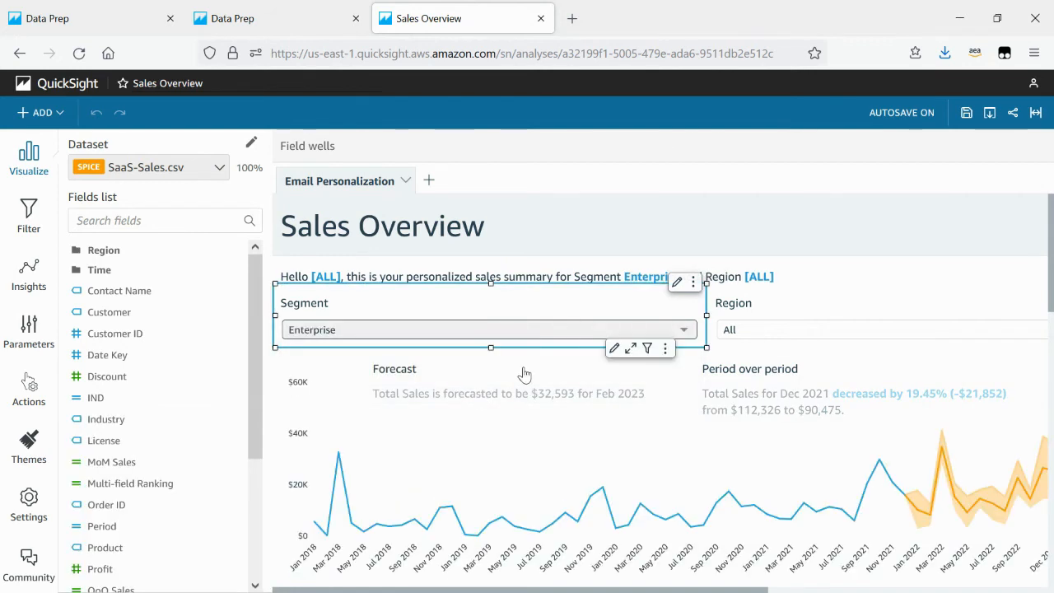
{"action": "left_click", "coordinate": [685, 331]}
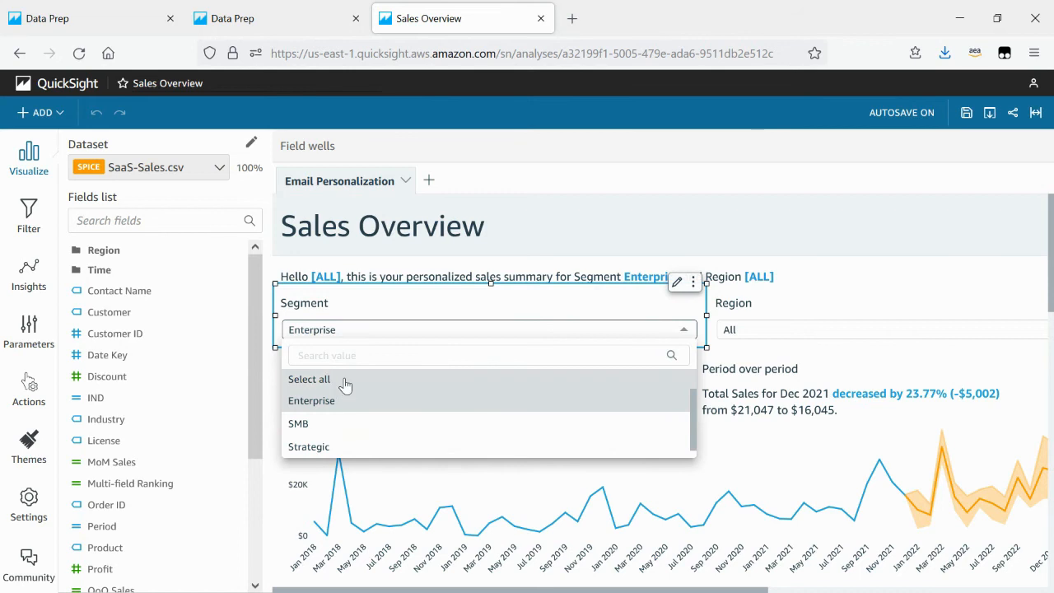
{"action": "left_click", "coordinate": [344, 382]}
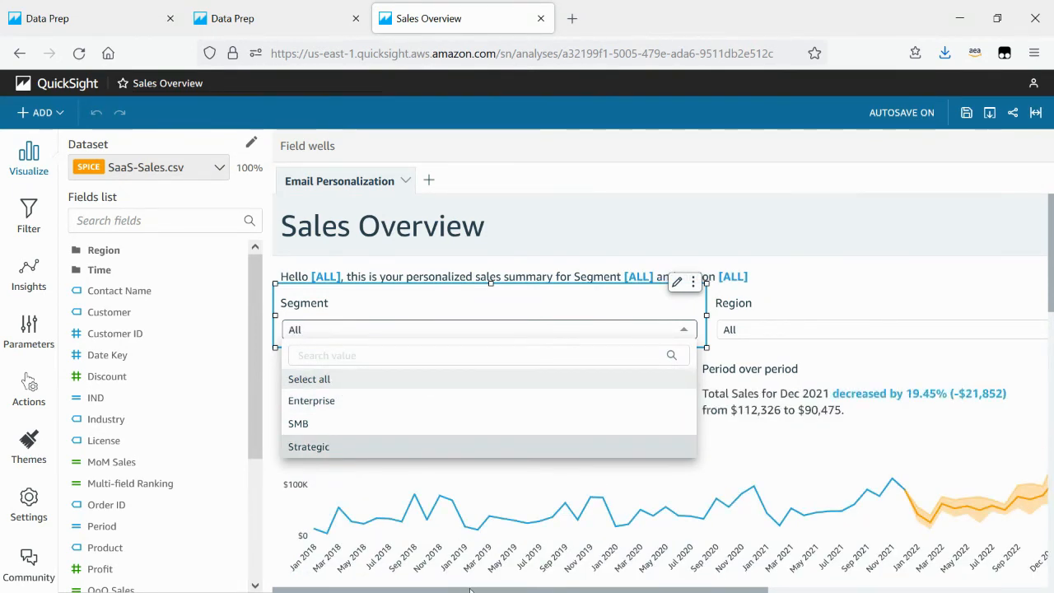
{"action": "left_click", "coordinate": [773, 262]}
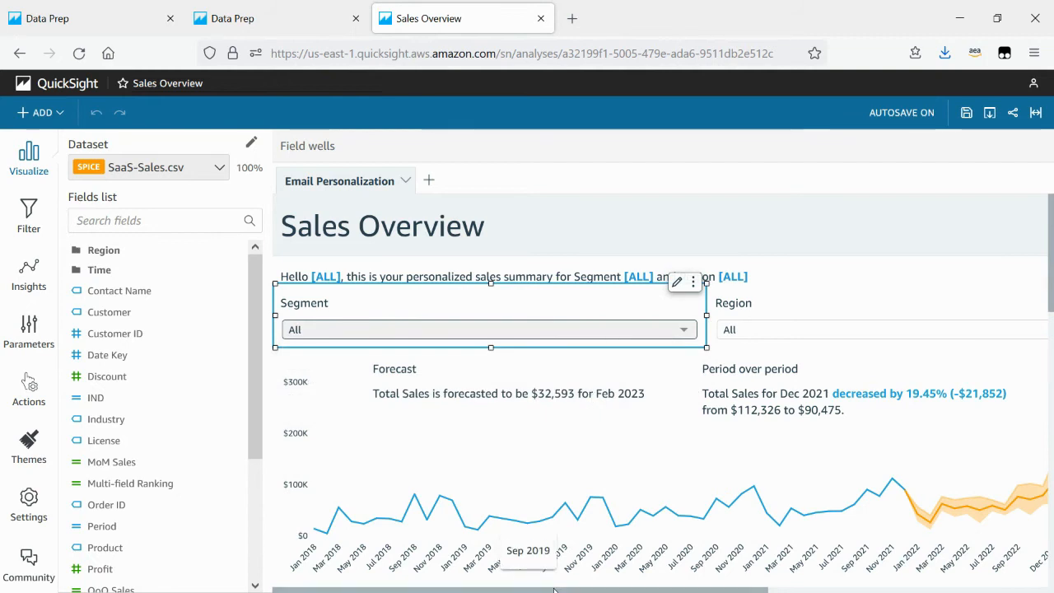
- Examine the visuals across the Email Personalization sheet, including the YoY sales, Regional Details table and product quantity box plot
{"action": "left_click_drag", "start_coordinate": [554, 589], "coordinate": [840, 590]}
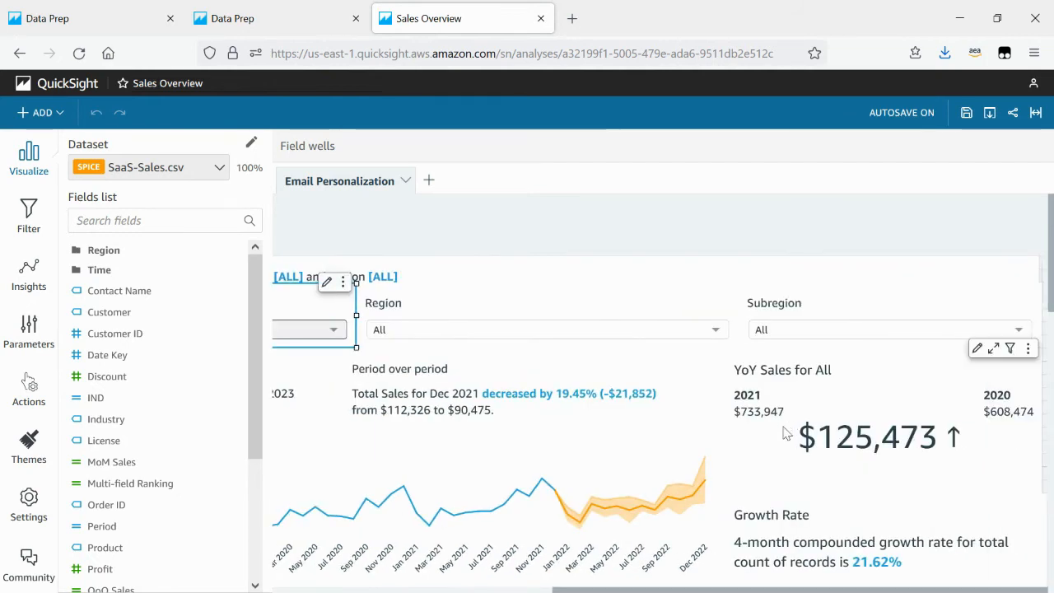
{"action": "scroll", "coordinate": [790, 426], "scroll_direction": "down", "scroll_amount": 10}
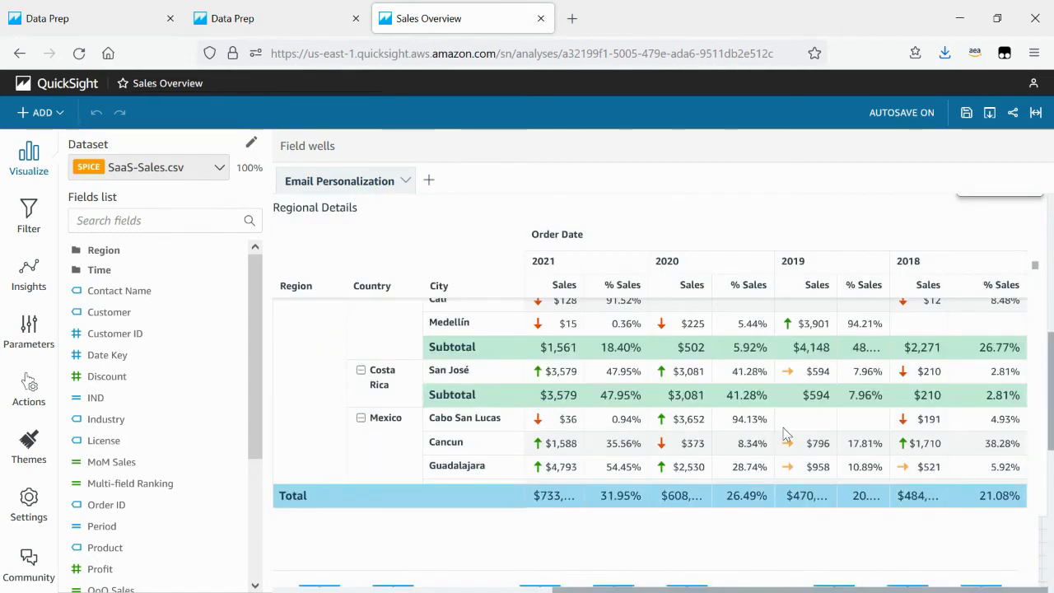
{"action": "scroll", "coordinate": [789, 445], "scroll_direction": "down", "scroll_amount": 3}
{"action": "scroll", "coordinate": [794, 458], "scroll_direction": "down", "scroll_amount": 10}
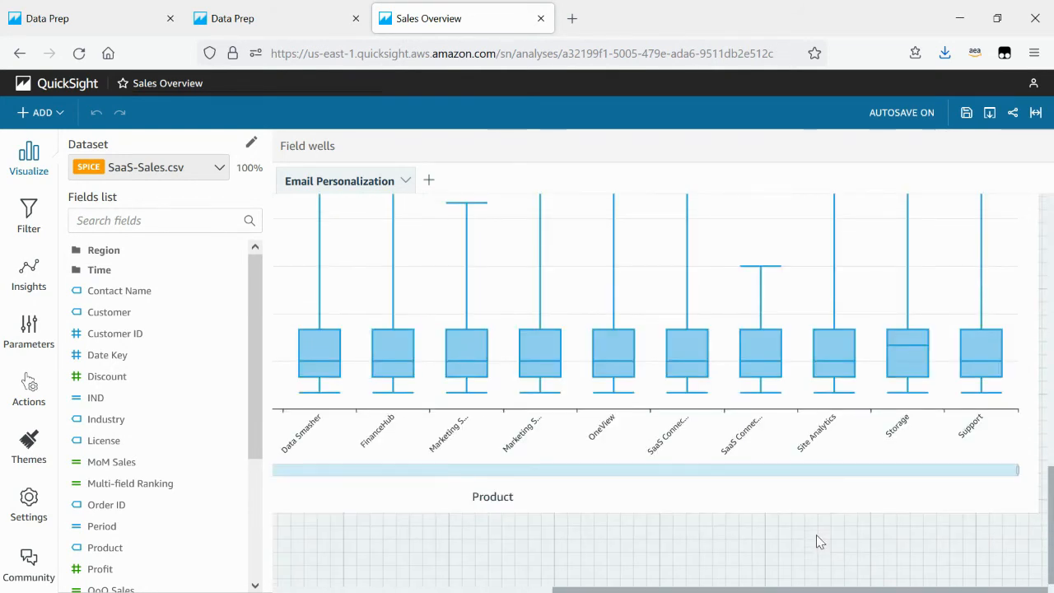
{"action": "scroll", "coordinate": [816, 534], "scroll_direction": "up", "scroll_amount": 4}
{"action": "scroll", "coordinate": [493, 310], "scroll_direction": "left", "scroll_amount": 1}
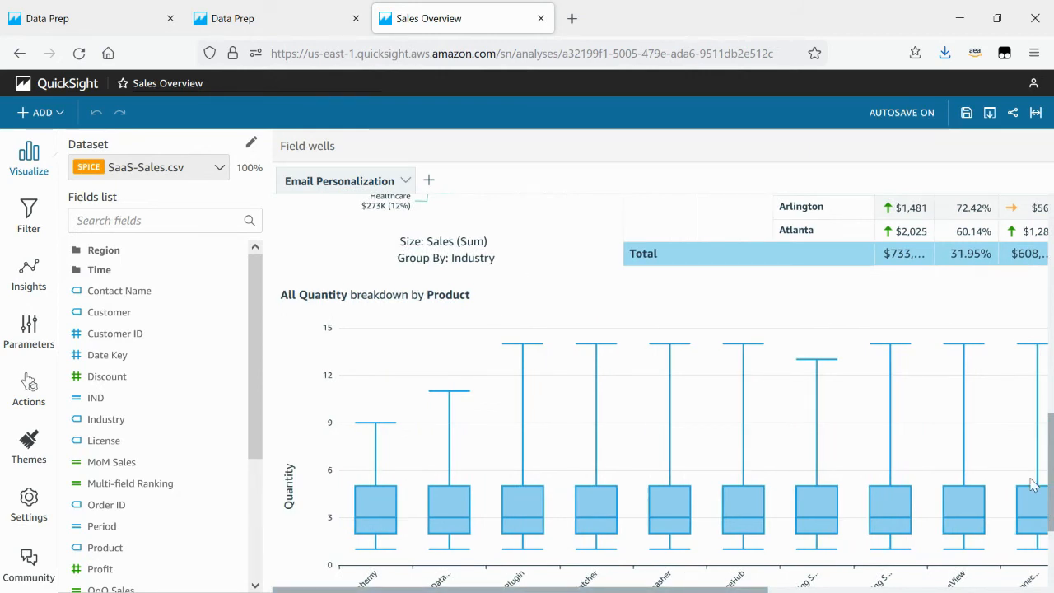
{"action": "scroll", "coordinate": [1011, 449], "scroll_direction": "up", "scroll_amount": 10}
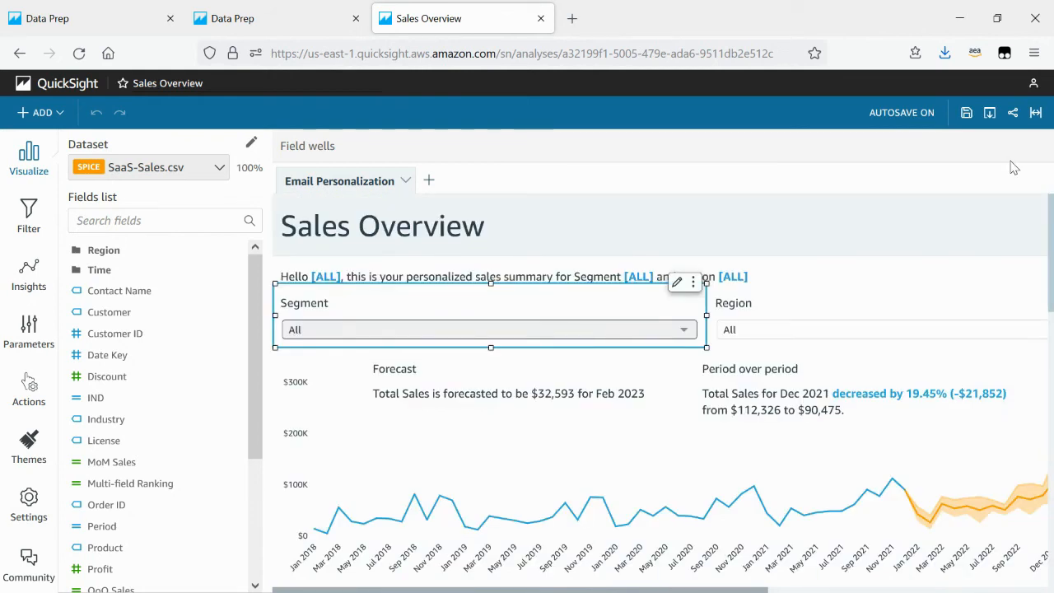
{"action": "left_click", "coordinate": [831, 290]}
{"action": "left_click", "coordinate": [785, 234]}
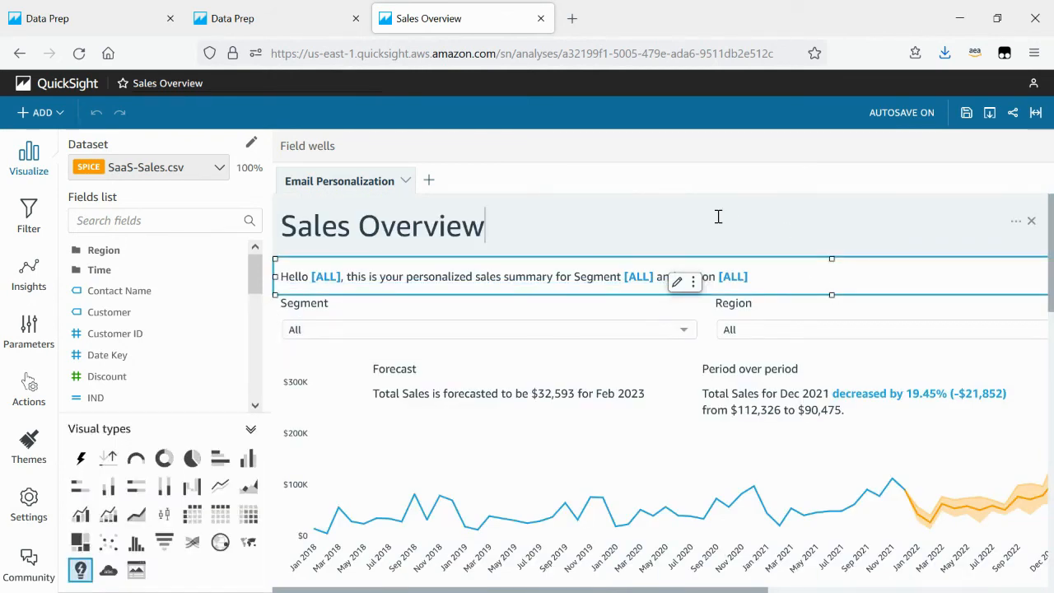
- Review the analysis's parameter list and the user rows of the SaaS-Sales-Email-Personalization v1 dataset that correspond to it
{"action": "left_click", "coordinate": [27, 340]}
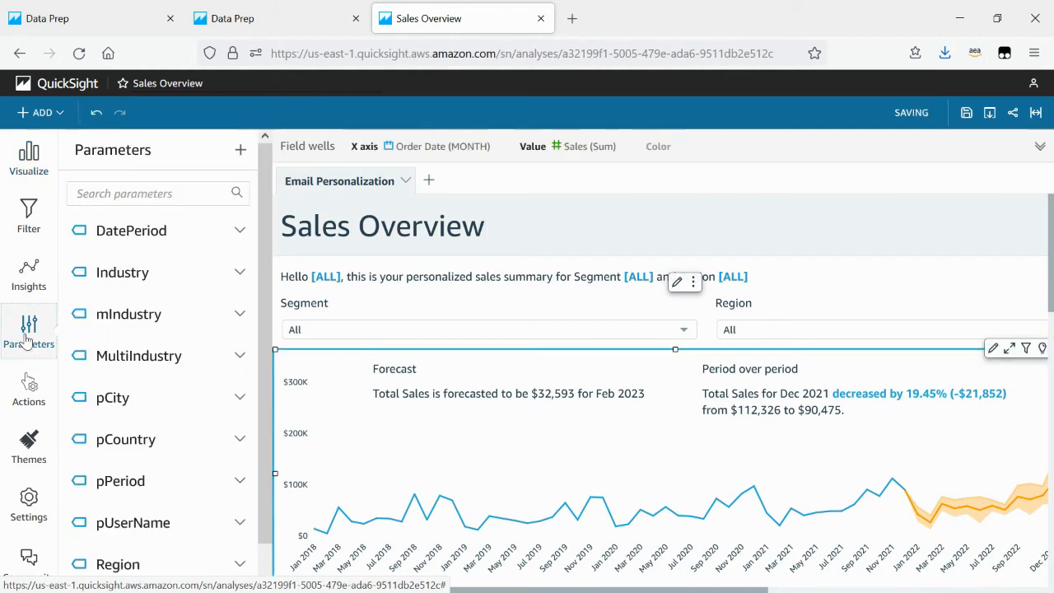
{"action": "scroll", "coordinate": [220, 425], "scroll_direction": "down", "scroll_amount": 1}
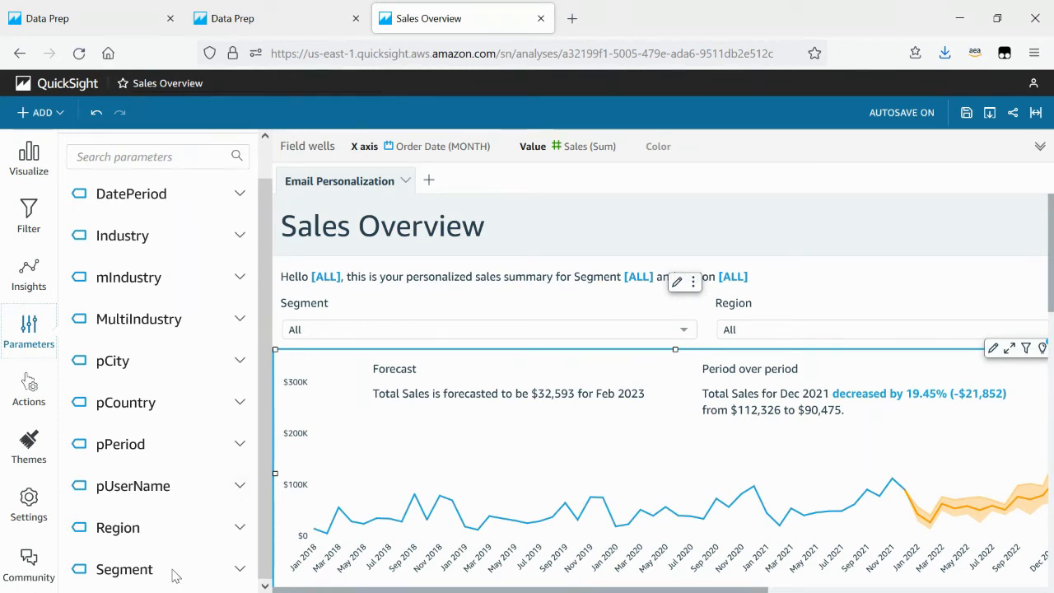
{"action": "left_click", "coordinate": [262, 20]}
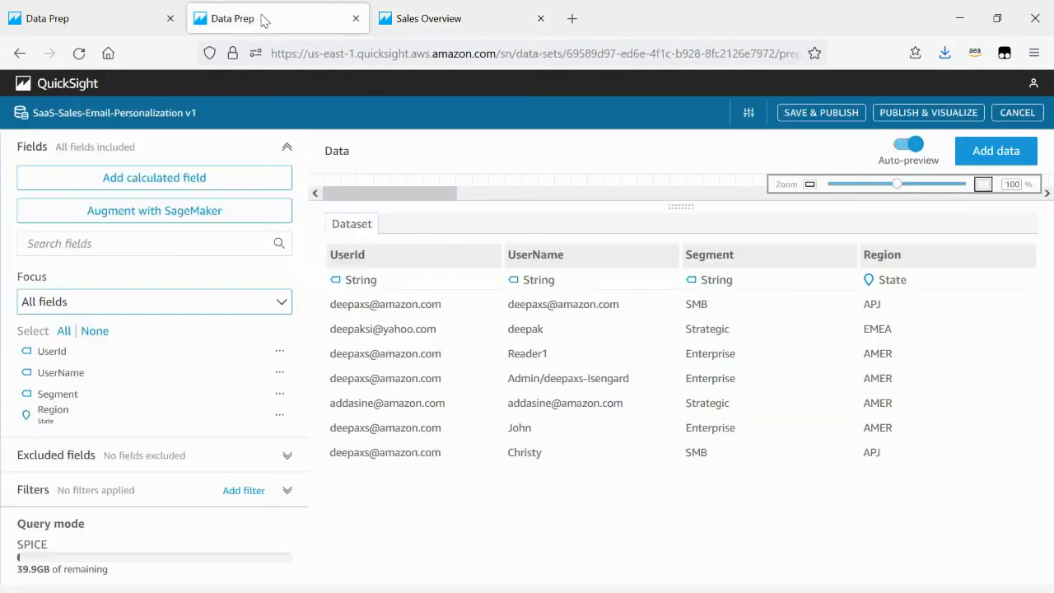
{"action": "left_click", "coordinate": [428, 329]}
{"action": "left_click", "coordinate": [602, 342]}
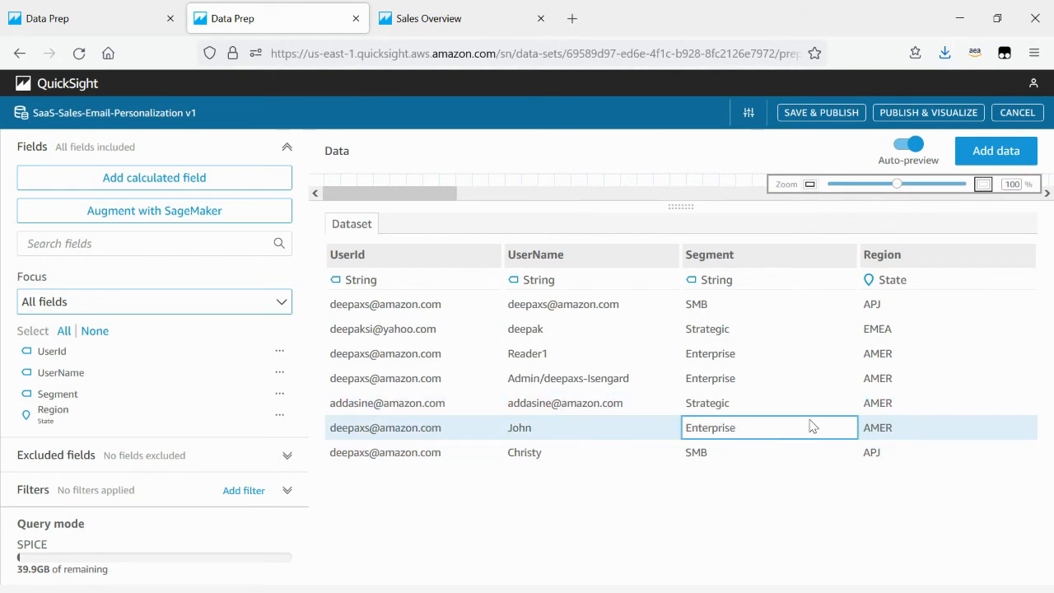
- Give pUserName a dynamic default from SaaS-Sales-Email-Personalization v1 with UserName as user name and default value column, and check the signed-in account's username
{"action": "left_click", "coordinate": [426, 26]}
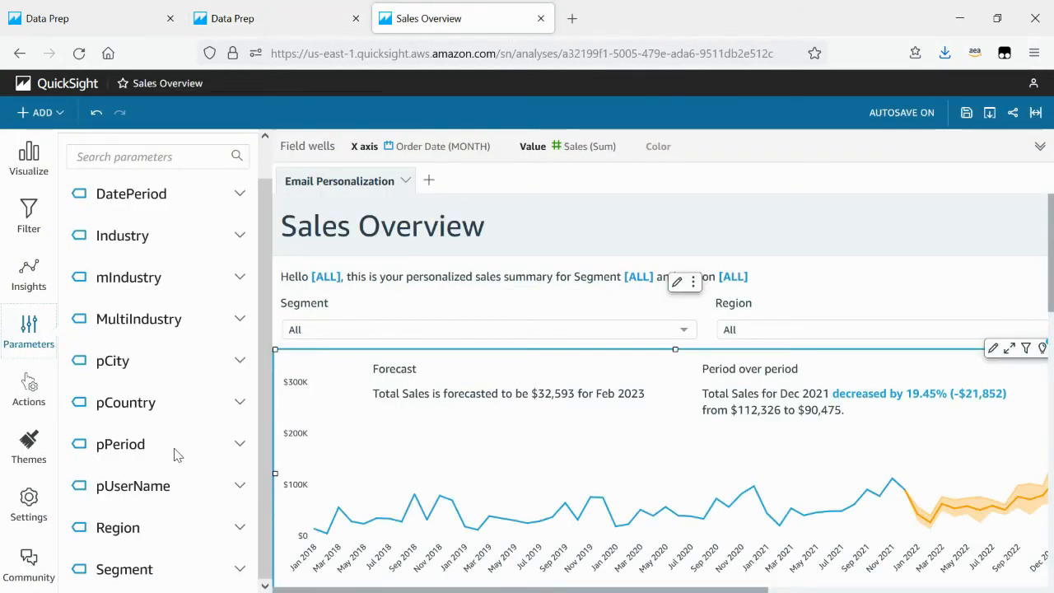
{"action": "left_click", "coordinate": [239, 487]}
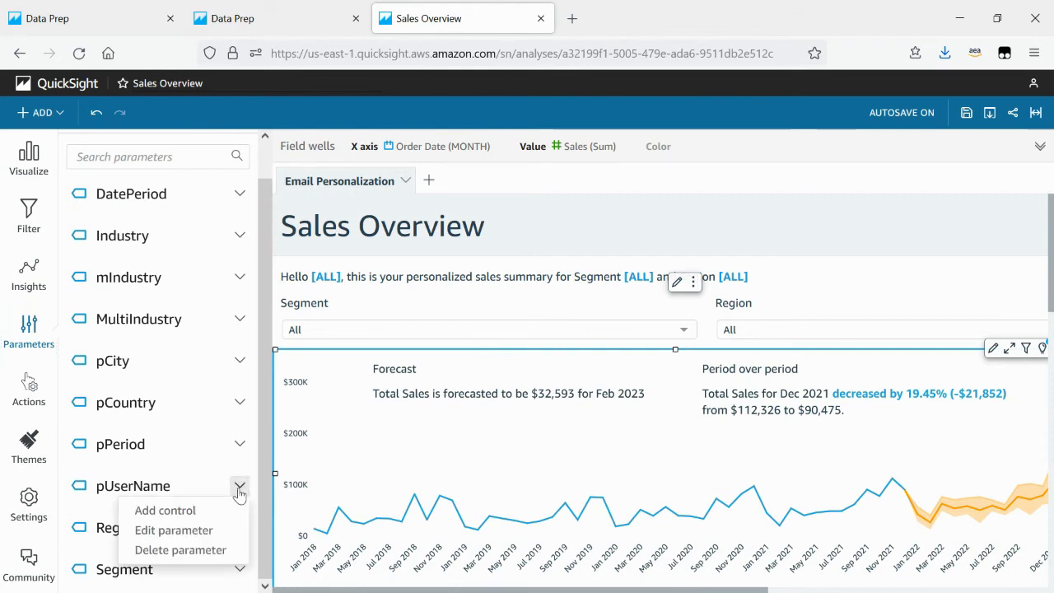
{"action": "left_click", "coordinate": [190, 535]}
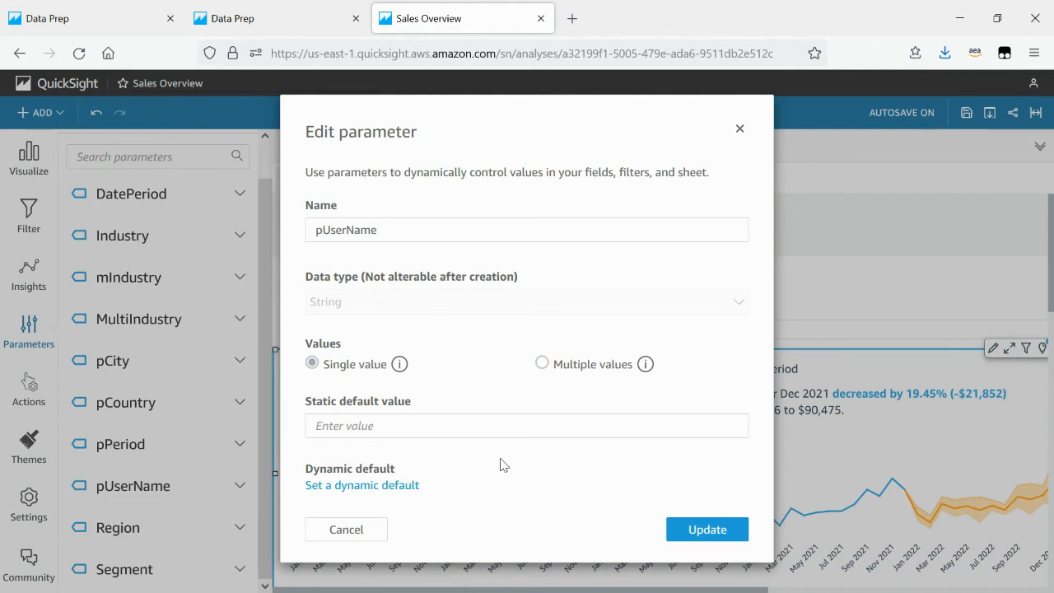
{"action": "left_click", "coordinate": [388, 494]}
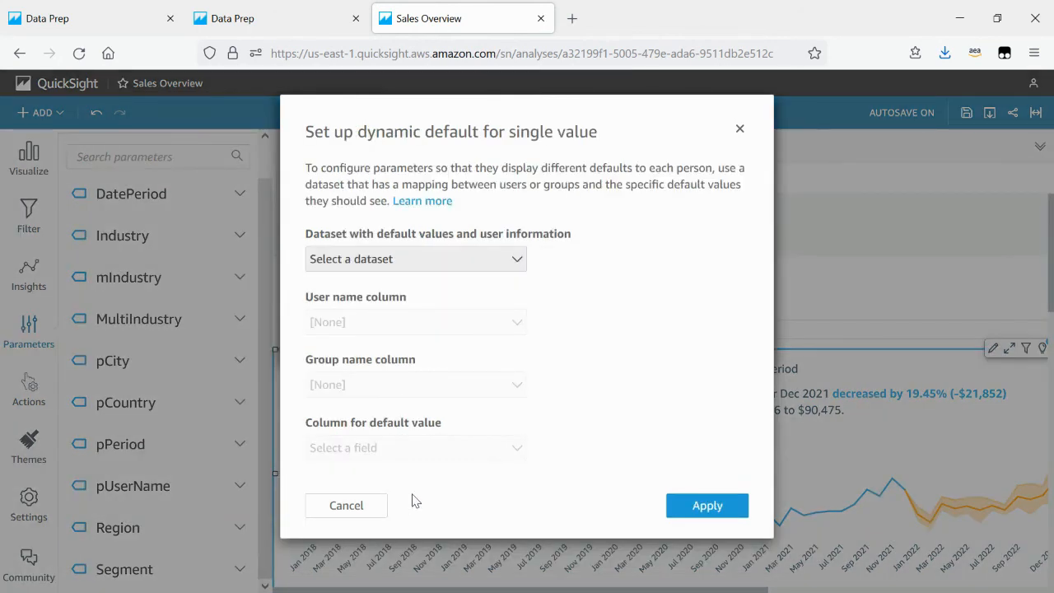
{"action": "left_click", "coordinate": [516, 260]}
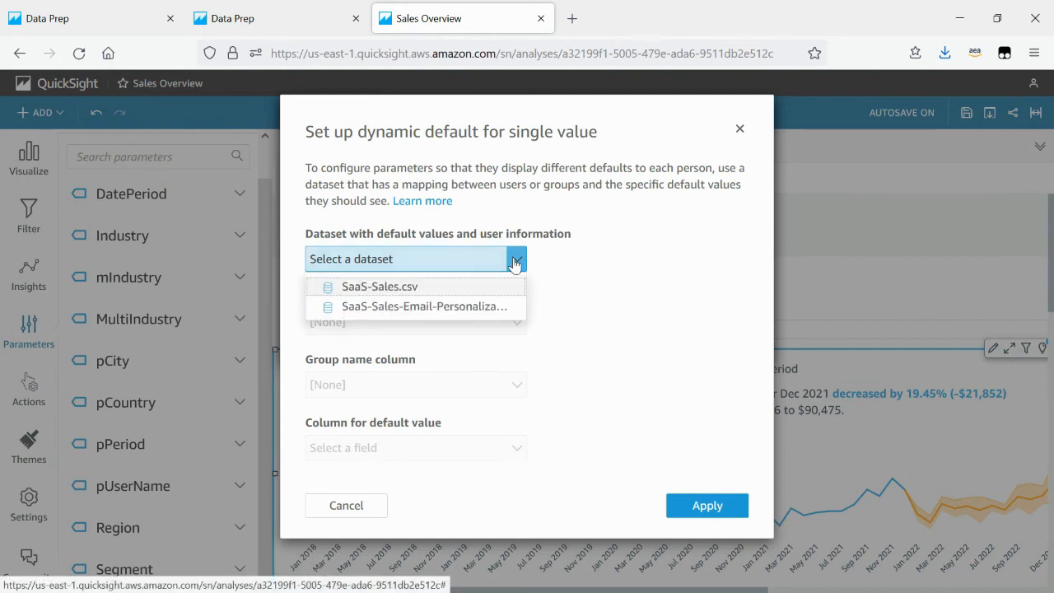
{"action": "left_click", "coordinate": [498, 315]}
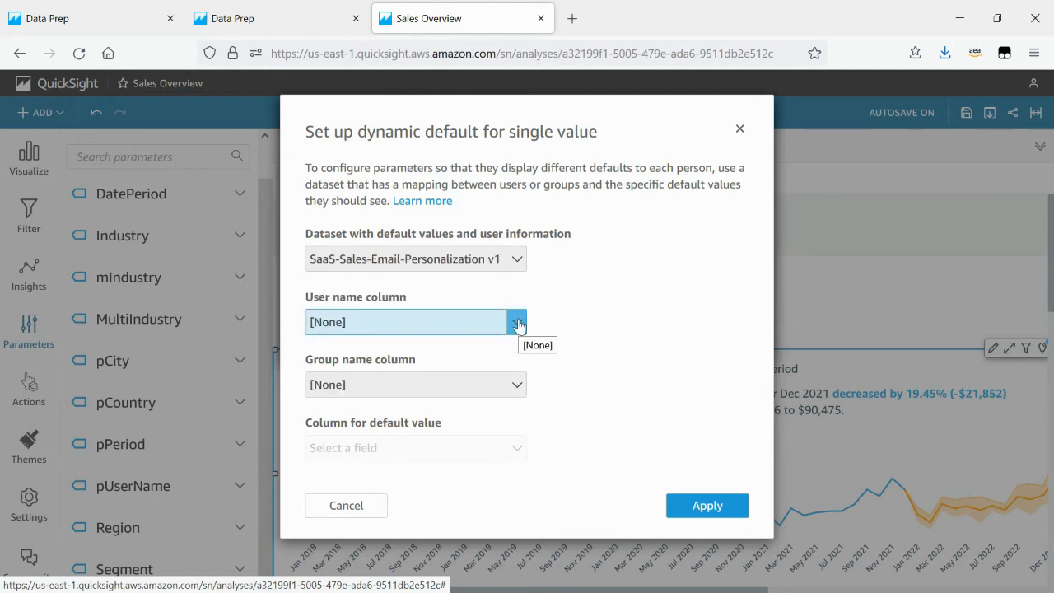
{"action": "left_click", "coordinate": [517, 323]}
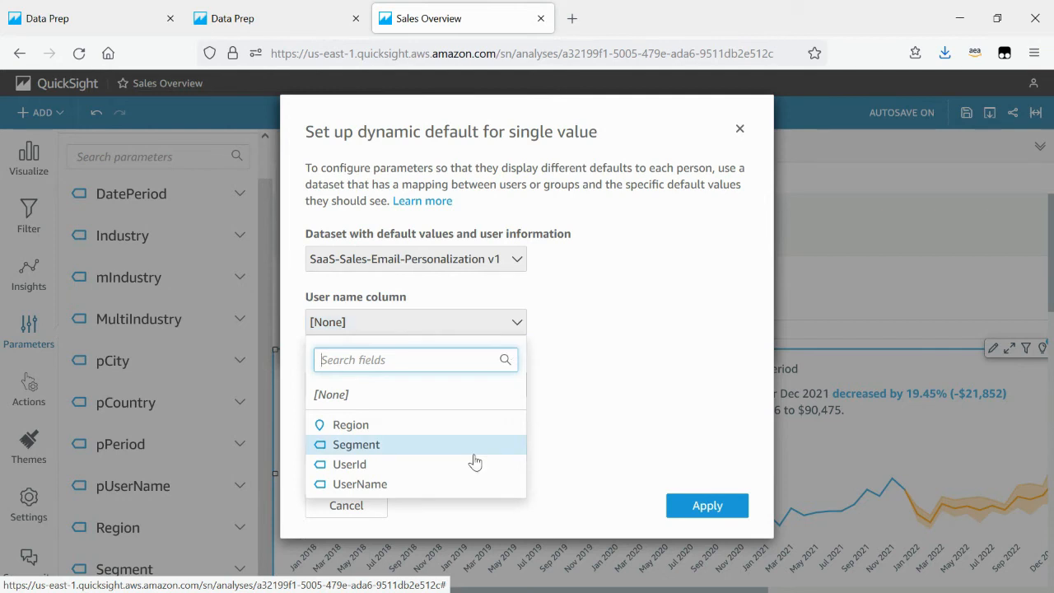
{"action": "left_click", "coordinate": [452, 486]}
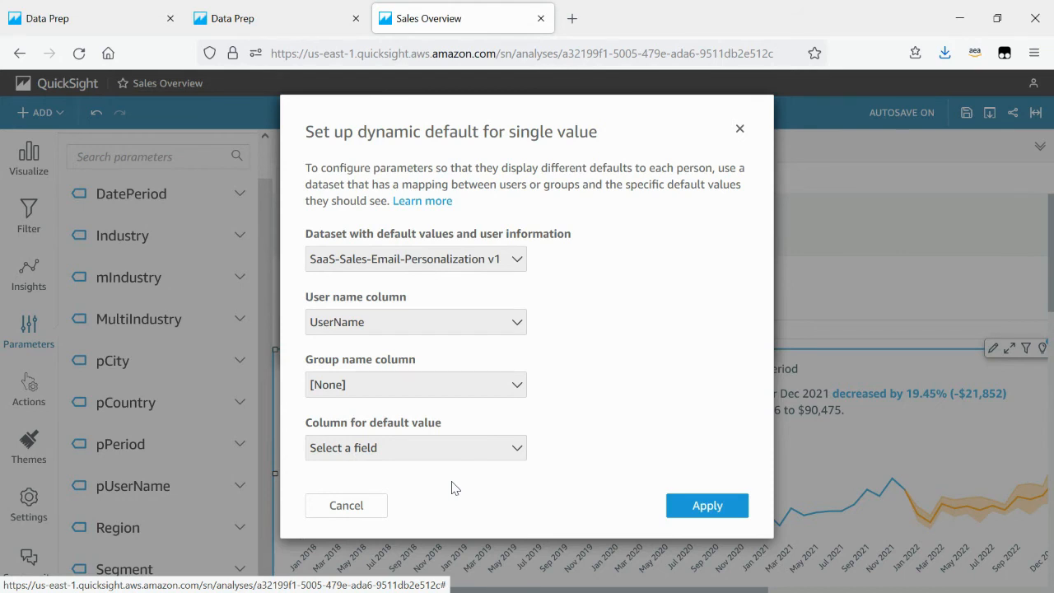
{"action": "left_click", "coordinate": [515, 455]}
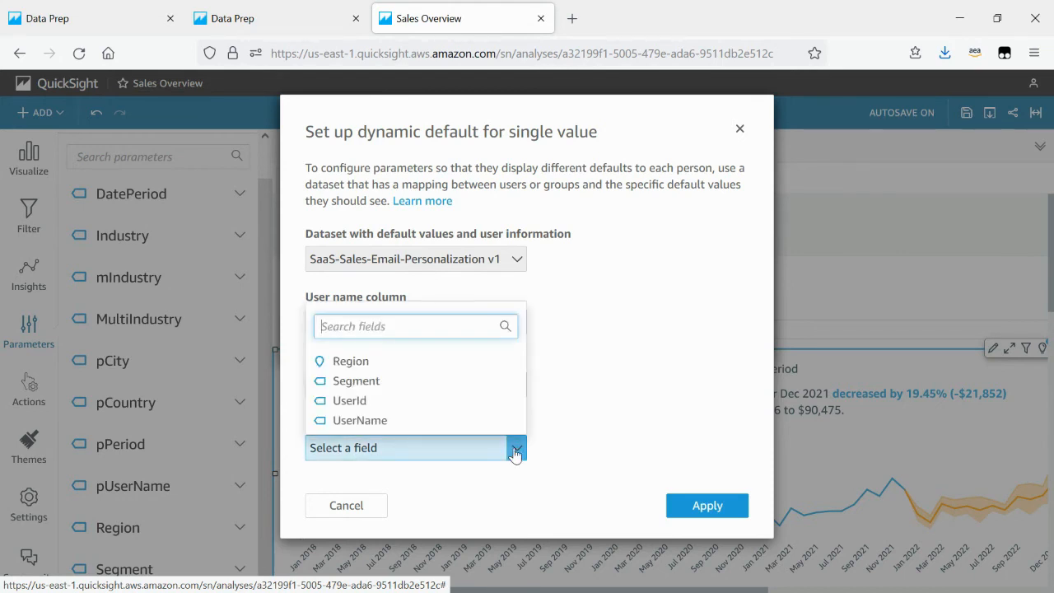
{"action": "left_click", "coordinate": [471, 421]}
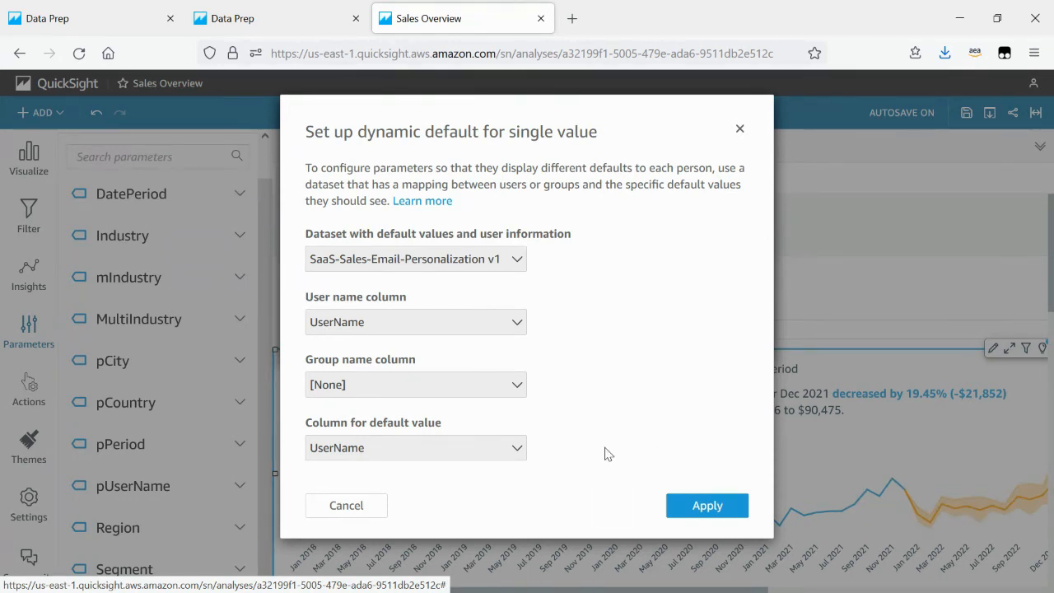
{"action": "left_click", "coordinate": [704, 506]}
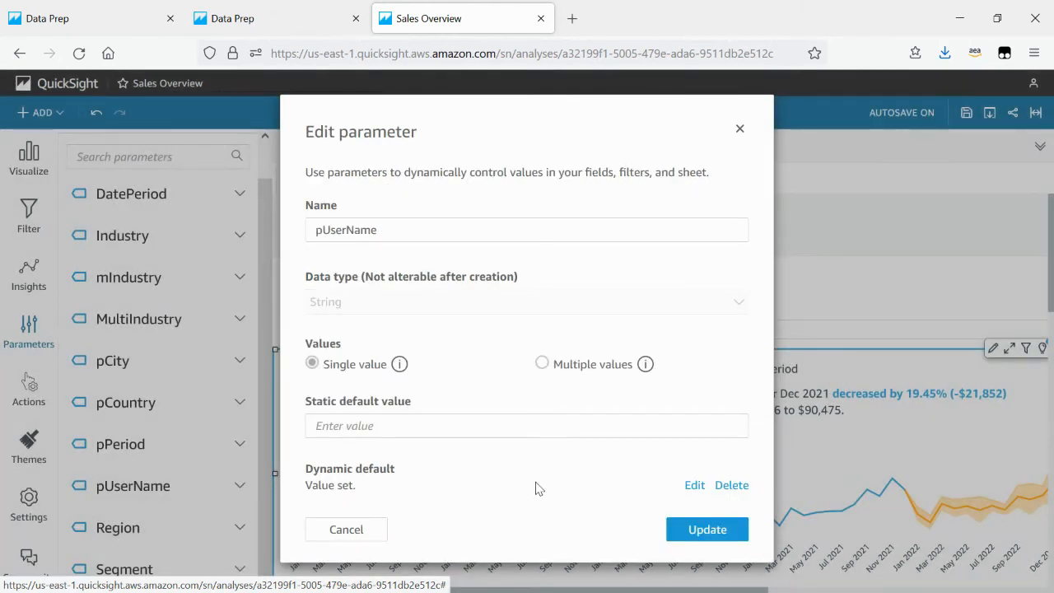
{"action": "left_click", "coordinate": [713, 540]}
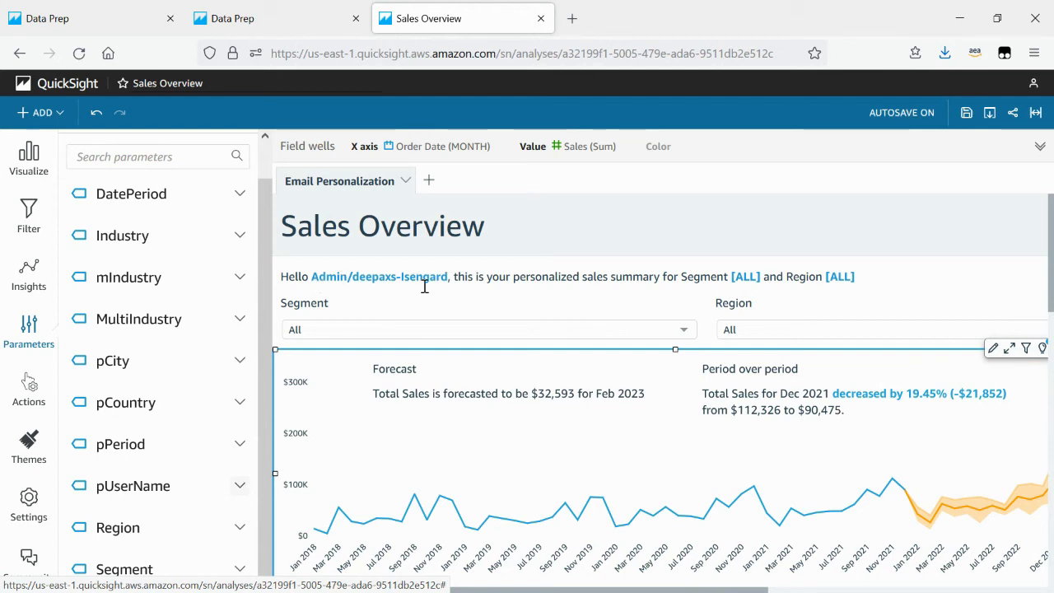
{"action": "left_click", "coordinate": [1035, 86]}
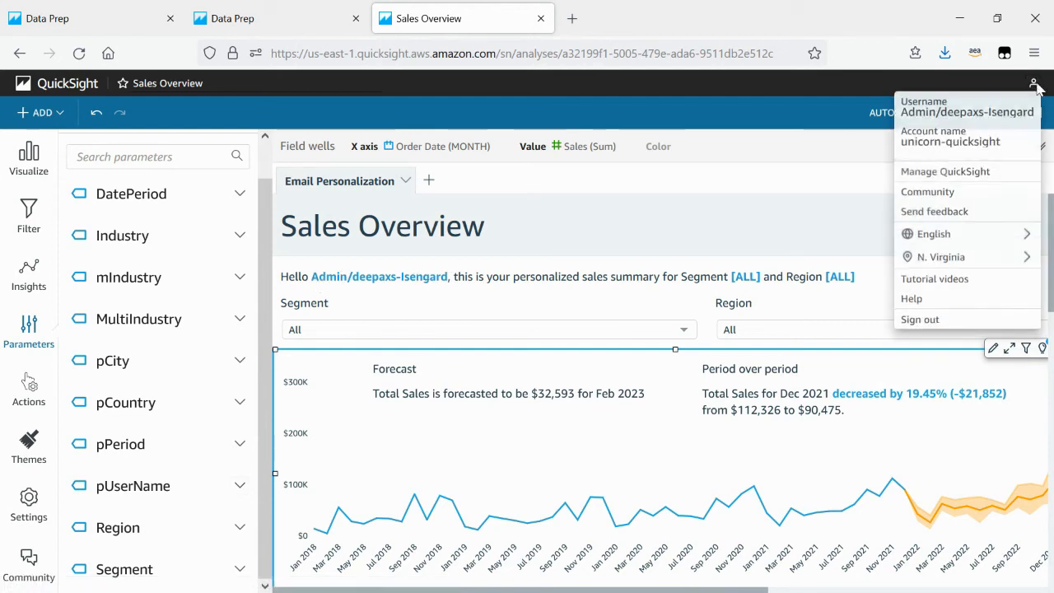
{"action": "left_click", "coordinate": [413, 307]}
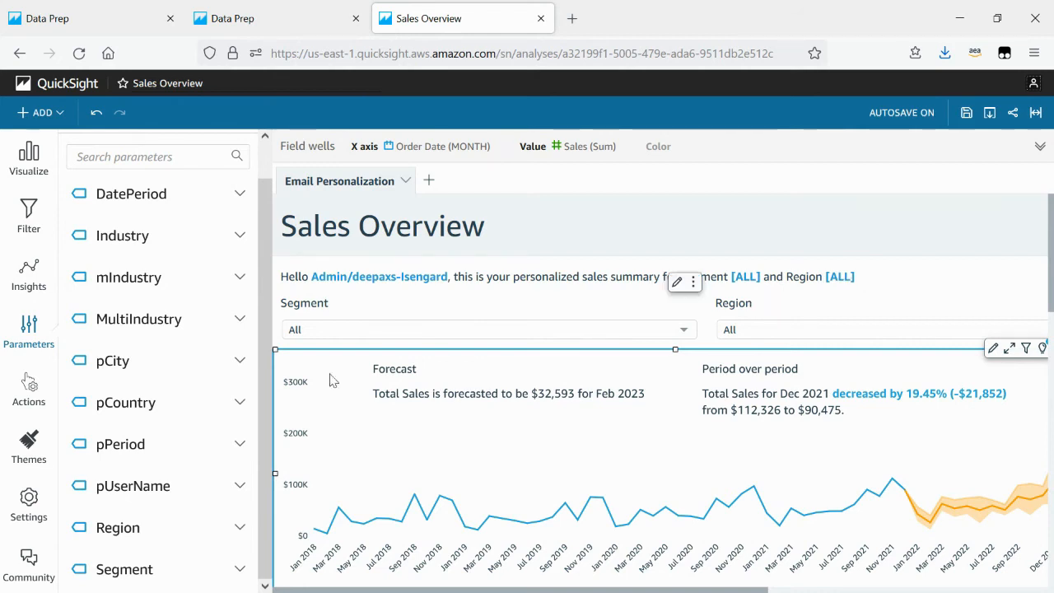
- Give the Region parameter a dynamic default from SaaS-Sales-Email-Personalization v1, with UserName as user name column and Region as default value column
{"action": "left_click", "coordinate": [241, 530]}
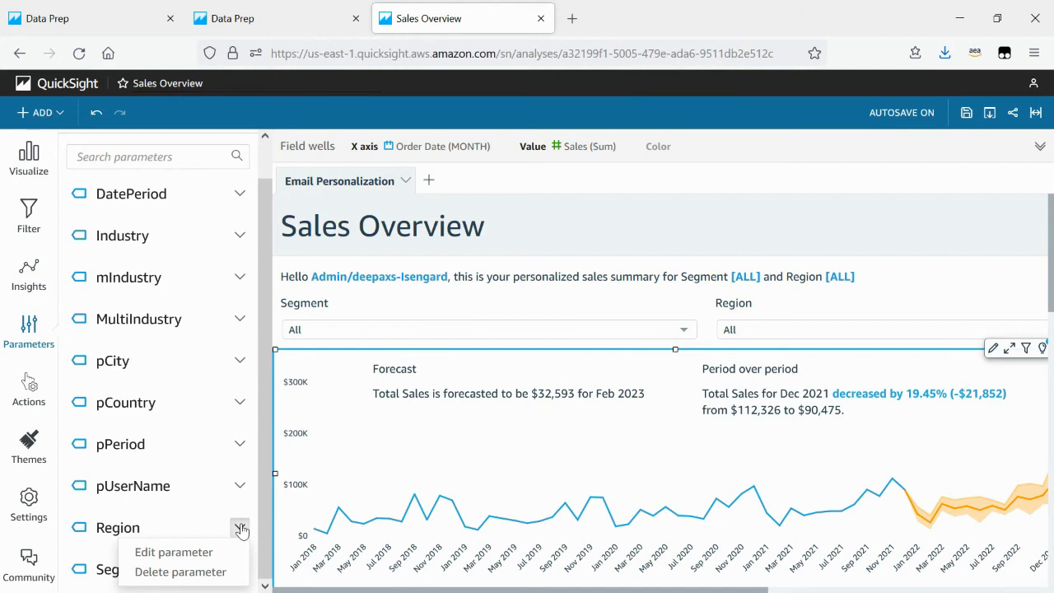
{"action": "left_click", "coordinate": [174, 553]}
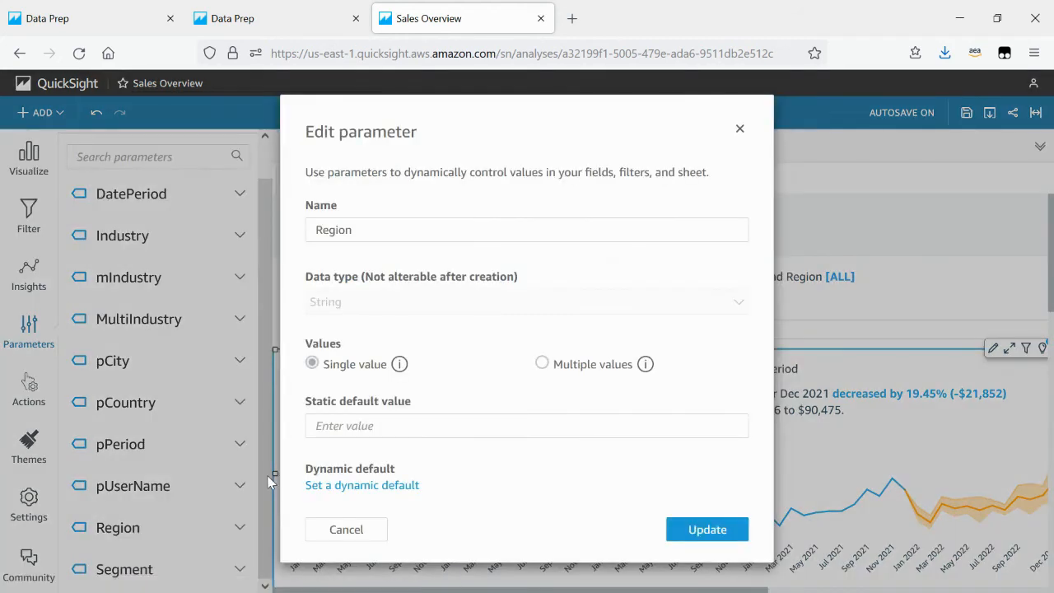
{"action": "left_click", "coordinate": [379, 486]}
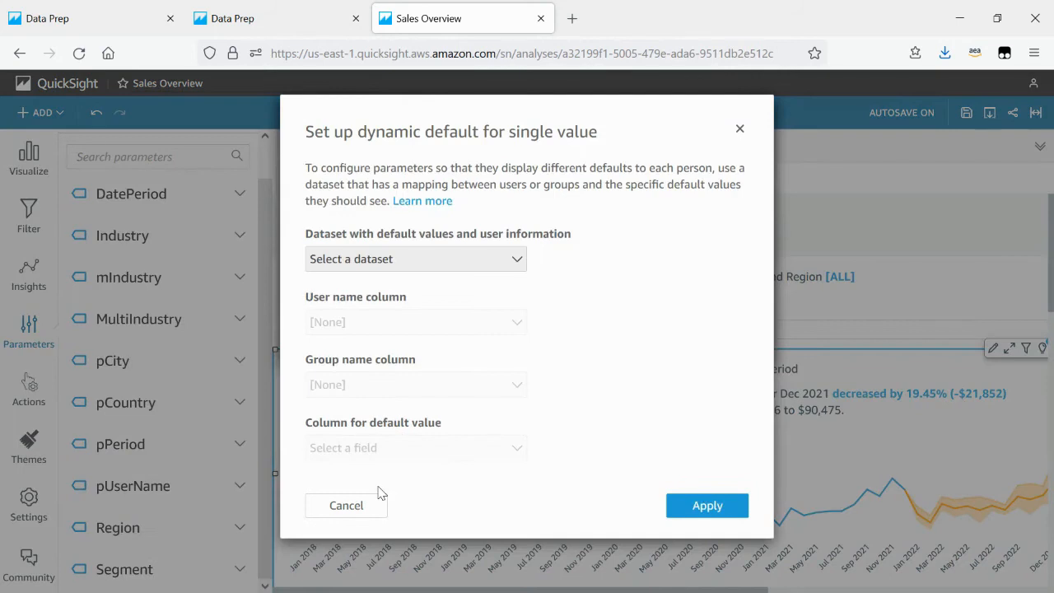
{"action": "left_click", "coordinate": [518, 261]}
{"action": "left_click", "coordinate": [468, 309]}
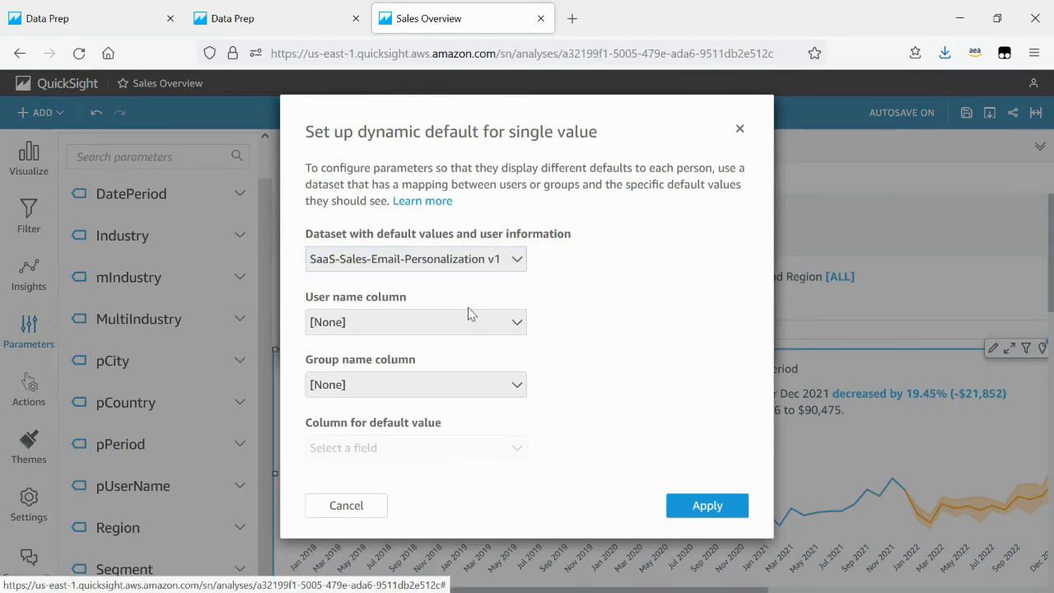
{"action": "left_click", "coordinate": [517, 329]}
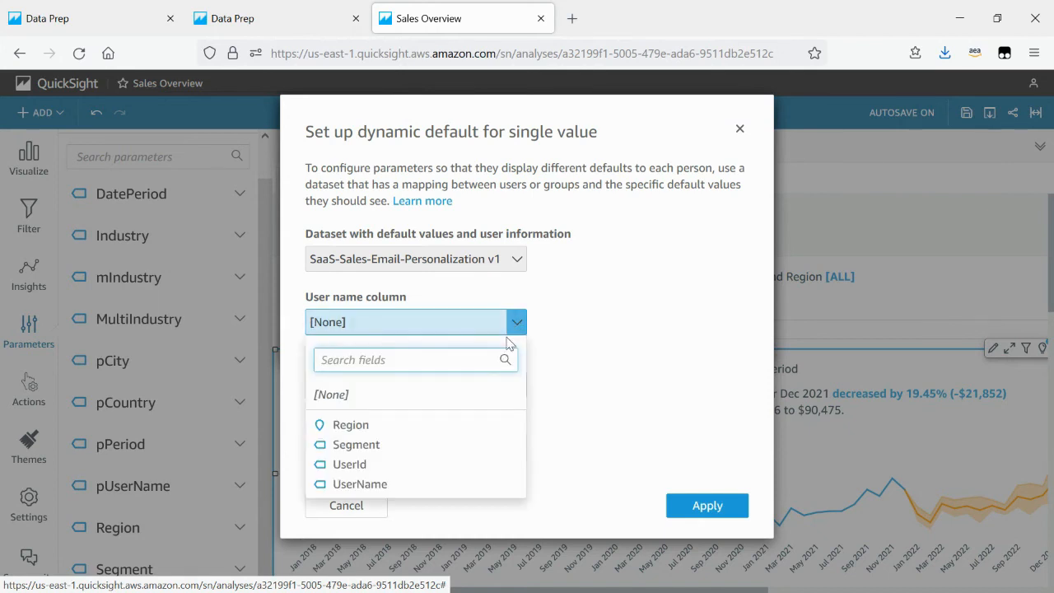
{"action": "left_click", "coordinate": [372, 486]}
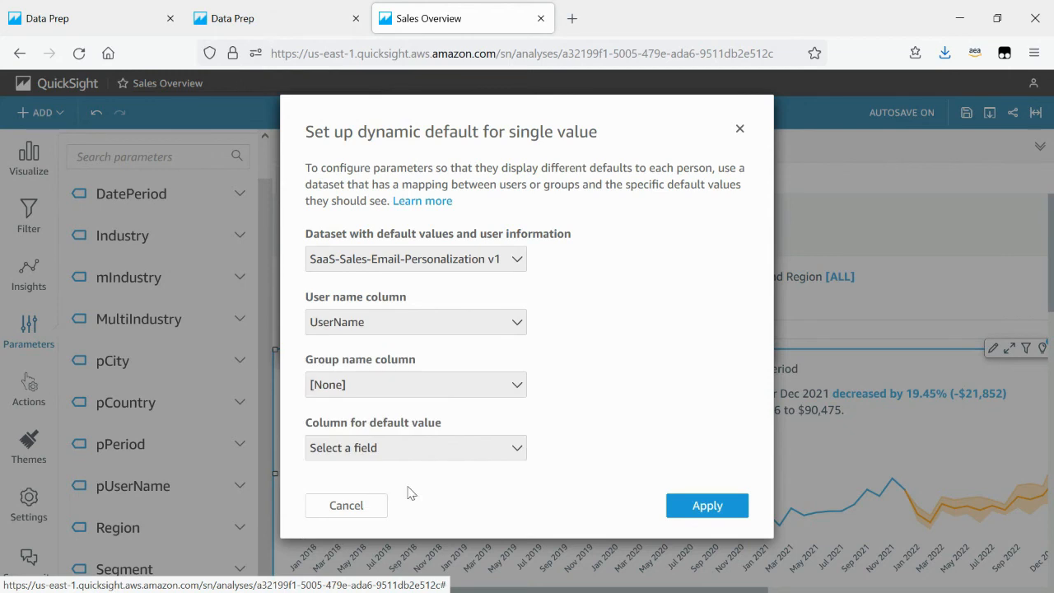
{"action": "left_click", "coordinate": [493, 455]}
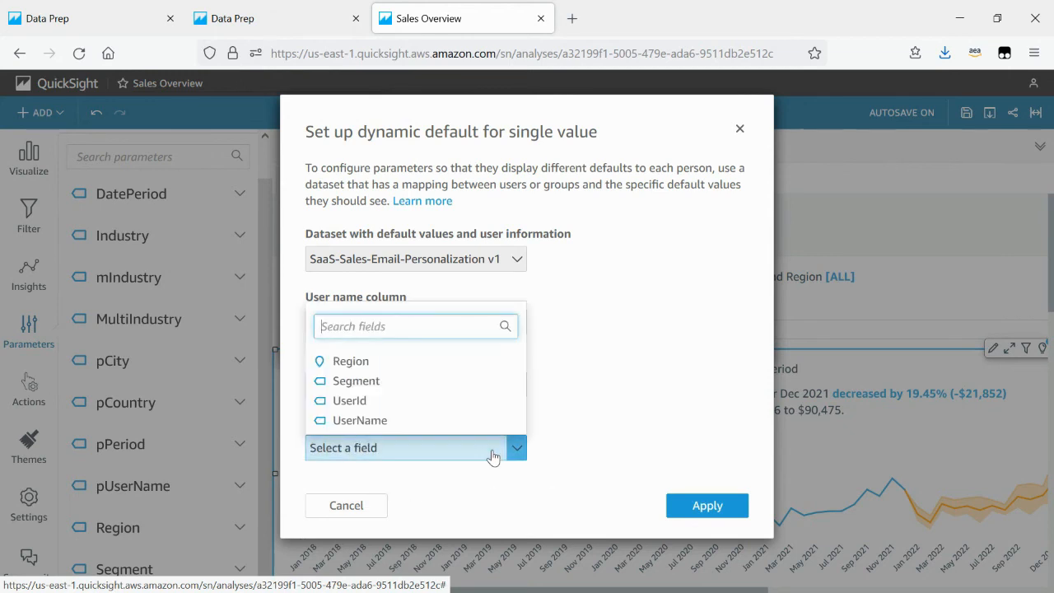
{"action": "left_click", "coordinate": [458, 363]}
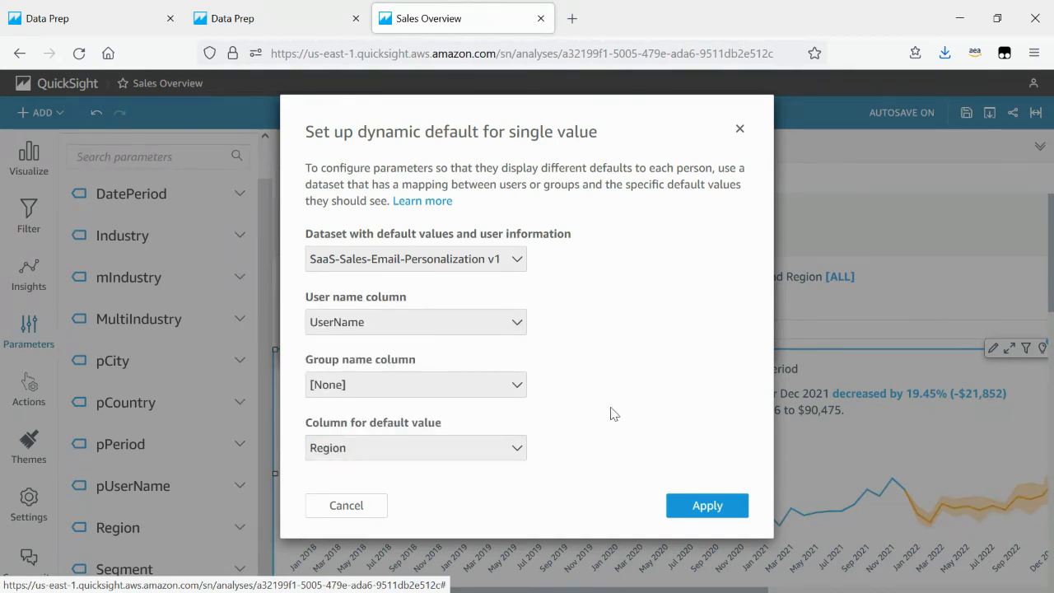
{"action": "left_click", "coordinate": [697, 513]}
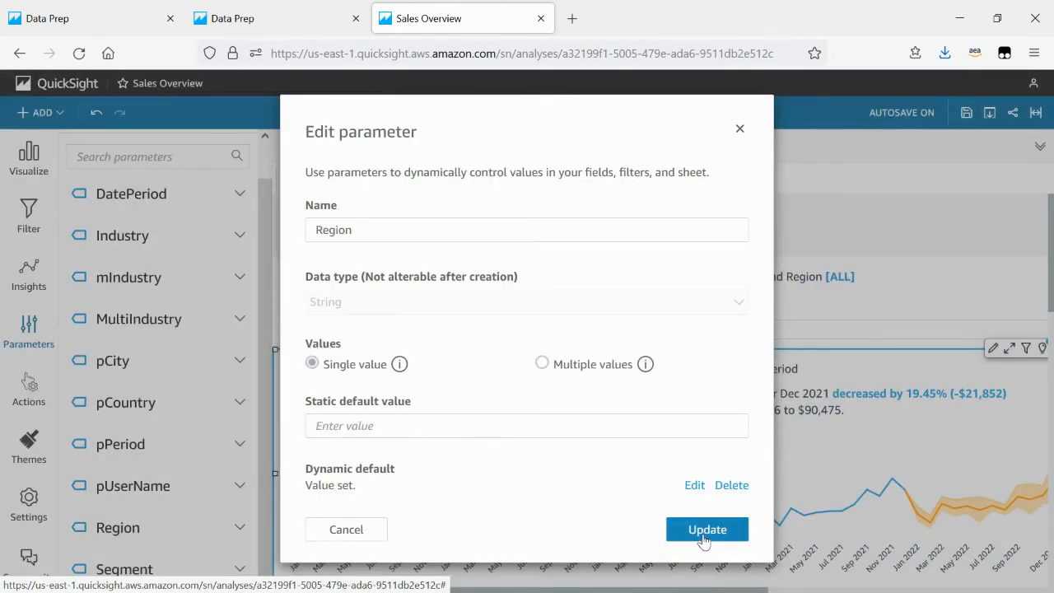
{"action": "left_click", "coordinate": [704, 534]}
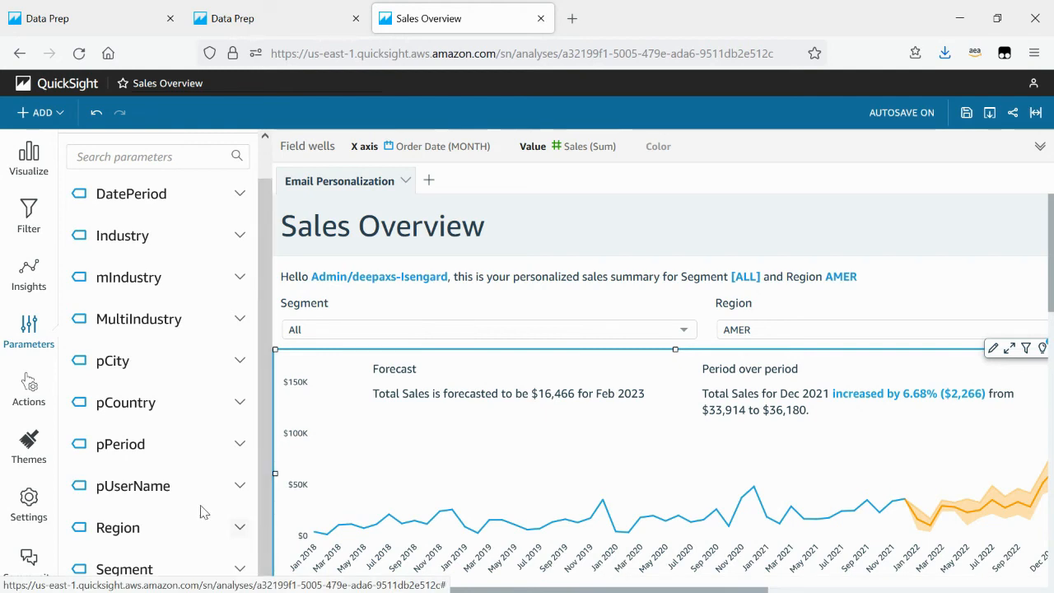
- Give the Segment parameter a dynamic default from SaaS-Sales-Email-Personalization v1, with UserName as user name column and Segment as default value column
{"action": "left_click", "coordinate": [239, 575]}
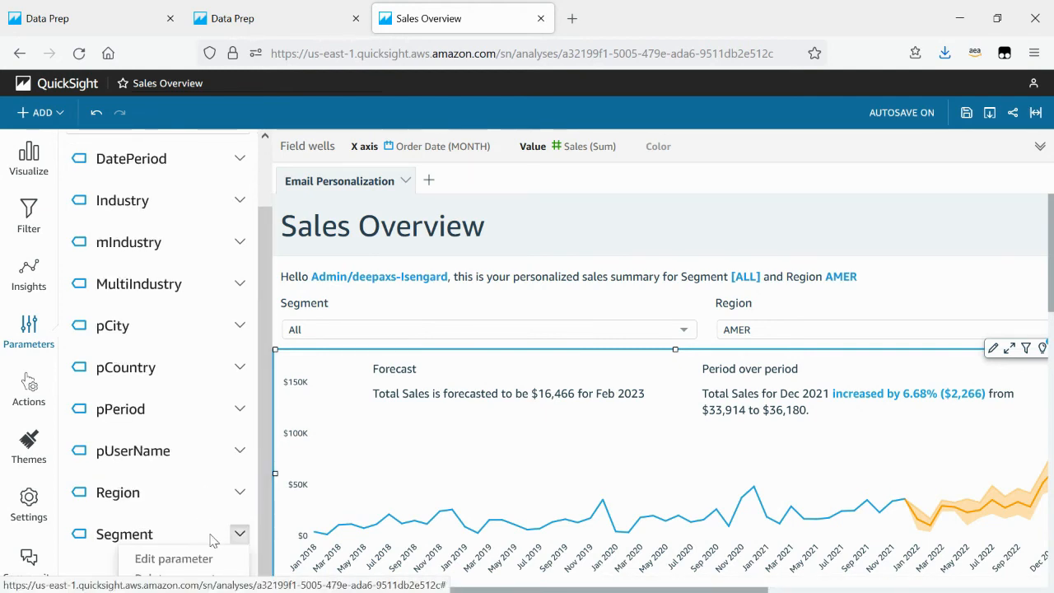
{"action": "left_click", "coordinate": [171, 558]}
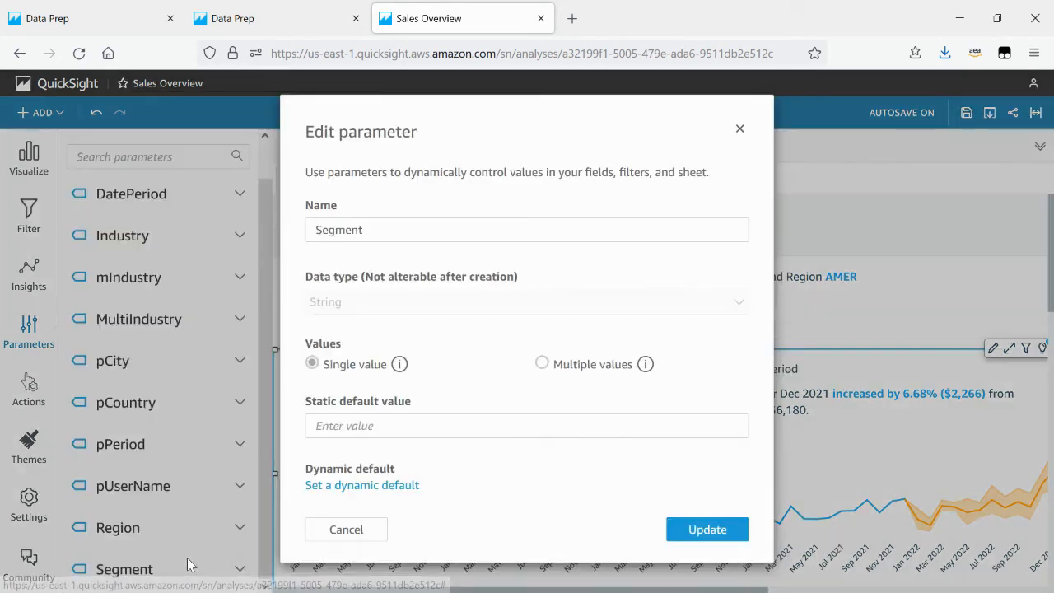
{"action": "left_click", "coordinate": [388, 488]}
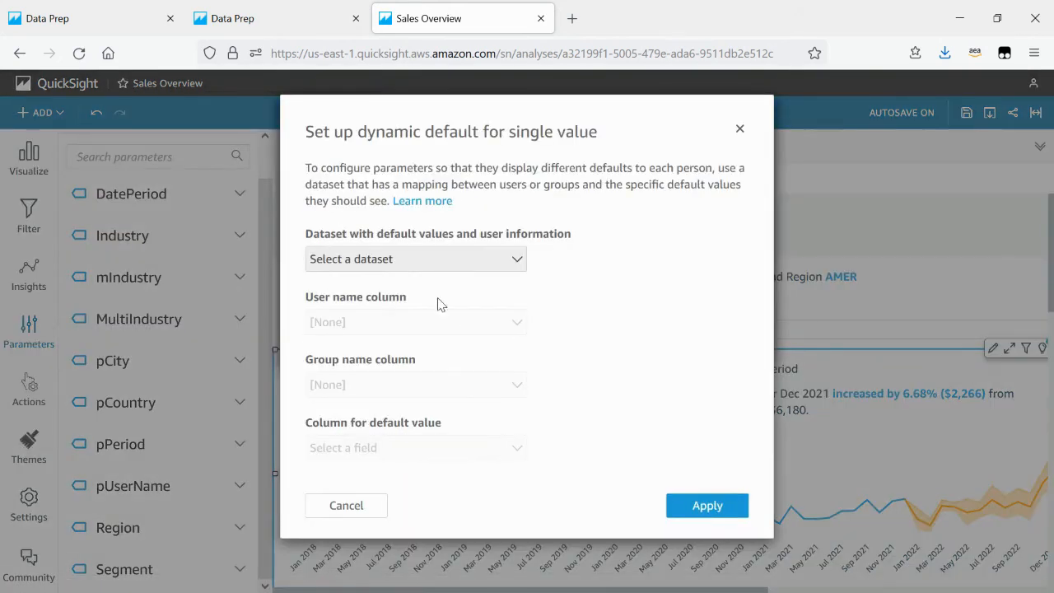
{"action": "left_click", "coordinate": [461, 266]}
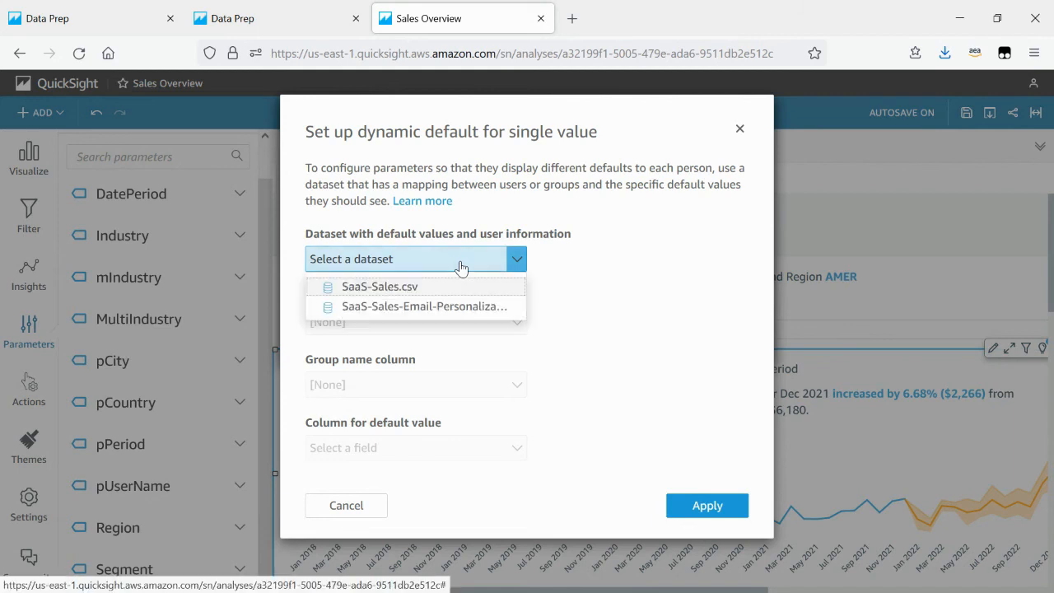
{"action": "left_click", "coordinate": [473, 309]}
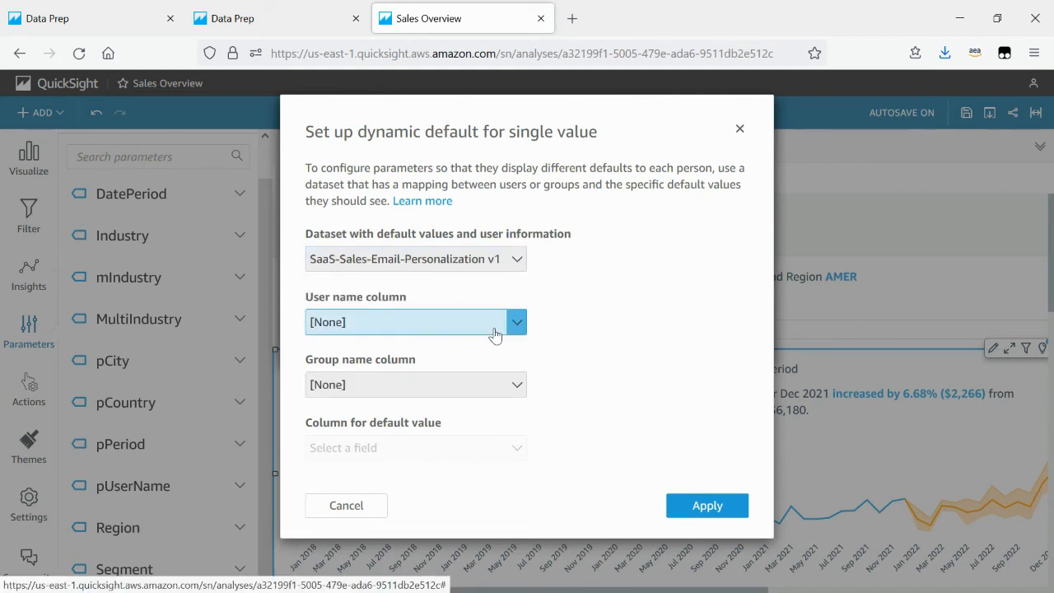
{"action": "left_click", "coordinate": [497, 329]}
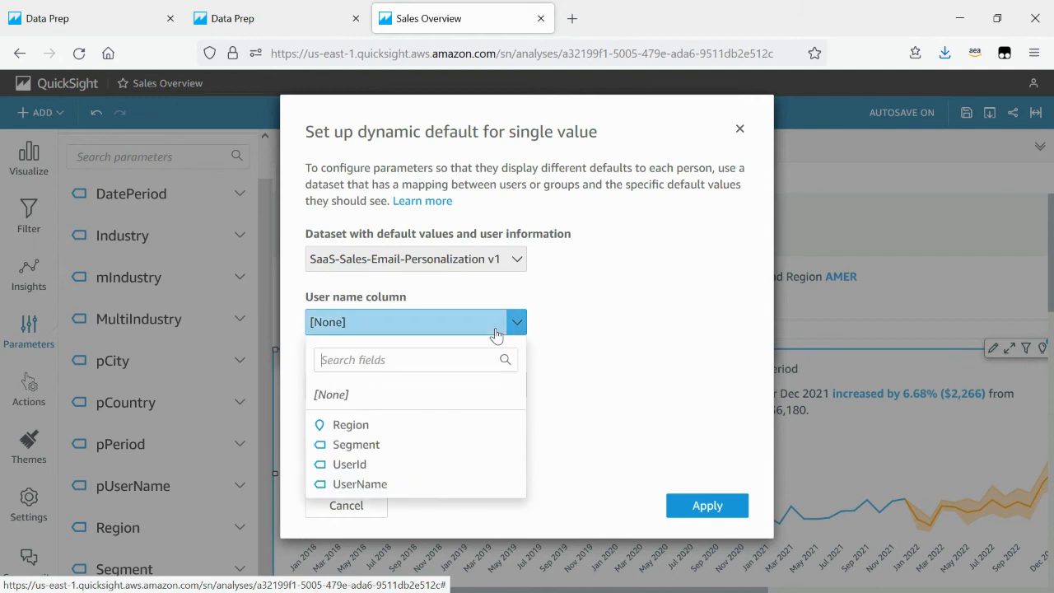
{"action": "left_click", "coordinate": [391, 486]}
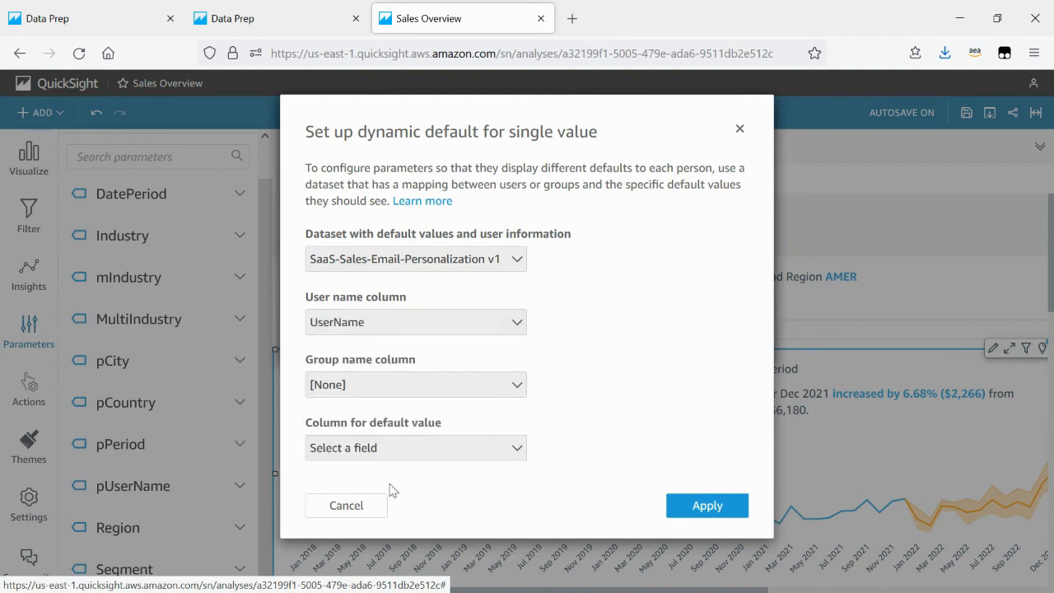
{"action": "left_click", "coordinate": [468, 455]}
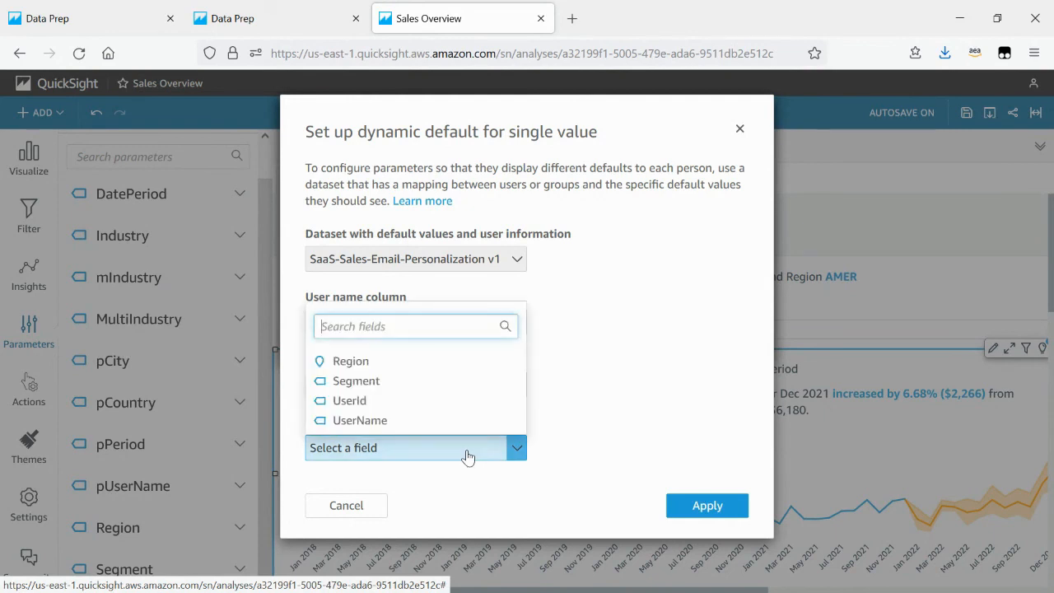
{"action": "left_click", "coordinate": [446, 381]}
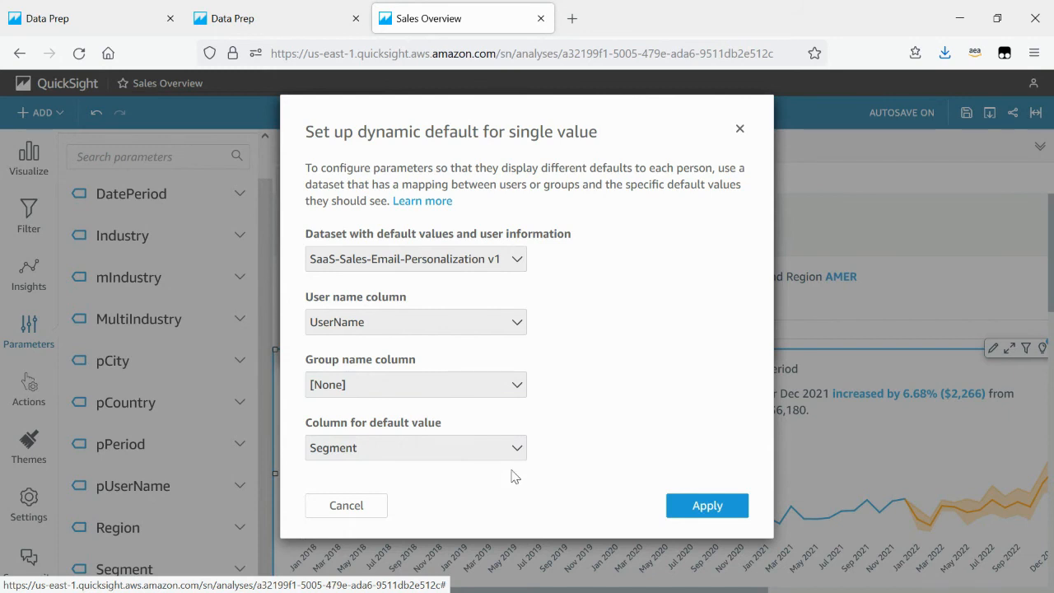
{"action": "left_click", "coordinate": [708, 511]}
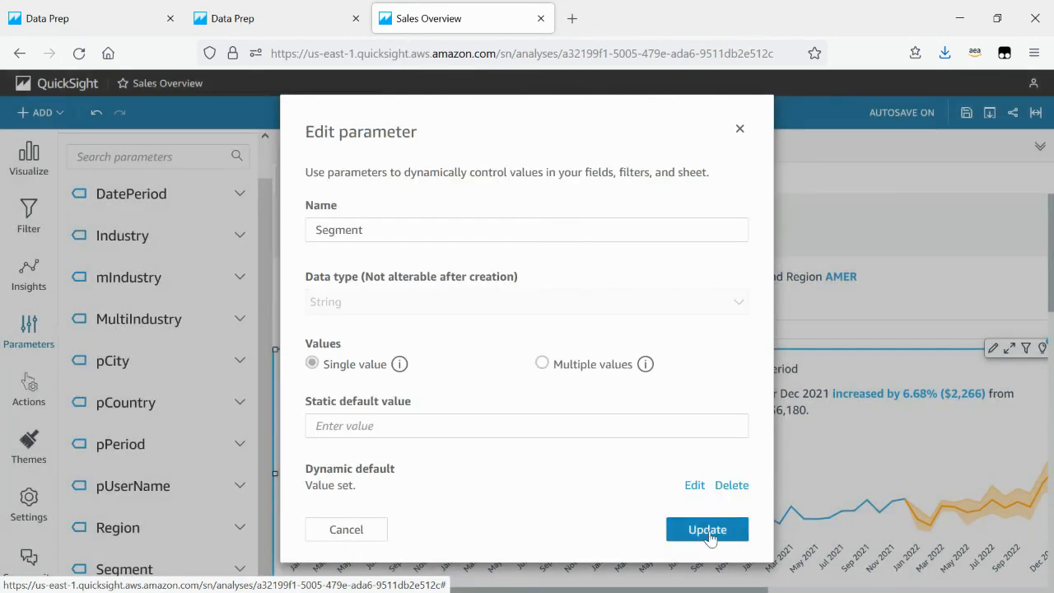
{"action": "left_click", "coordinate": [707, 532]}
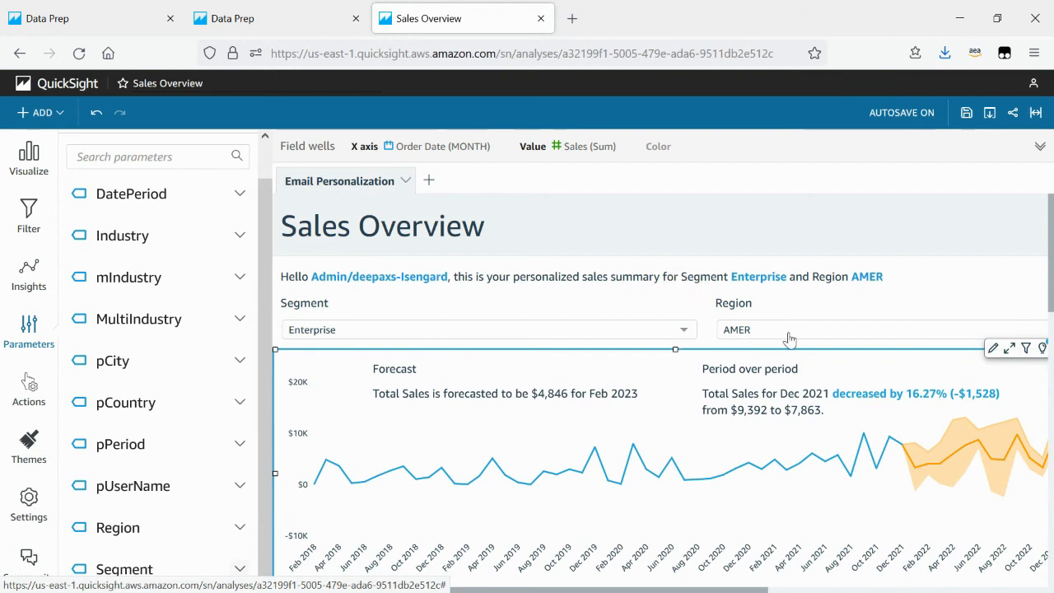
- Publish the Sales Overview analysis as a dashboard, replacing the existing Sales Summary dashboard
{"action": "mouse_move", "coordinate": [766, 590]}
{"action": "left_mouse_down"}
{"action": "mouse_move", "coordinate": [1000, 590]}
{"action": "mouse_move", "coordinate": [746, 591]}
{"action": "left_mouse_up"}
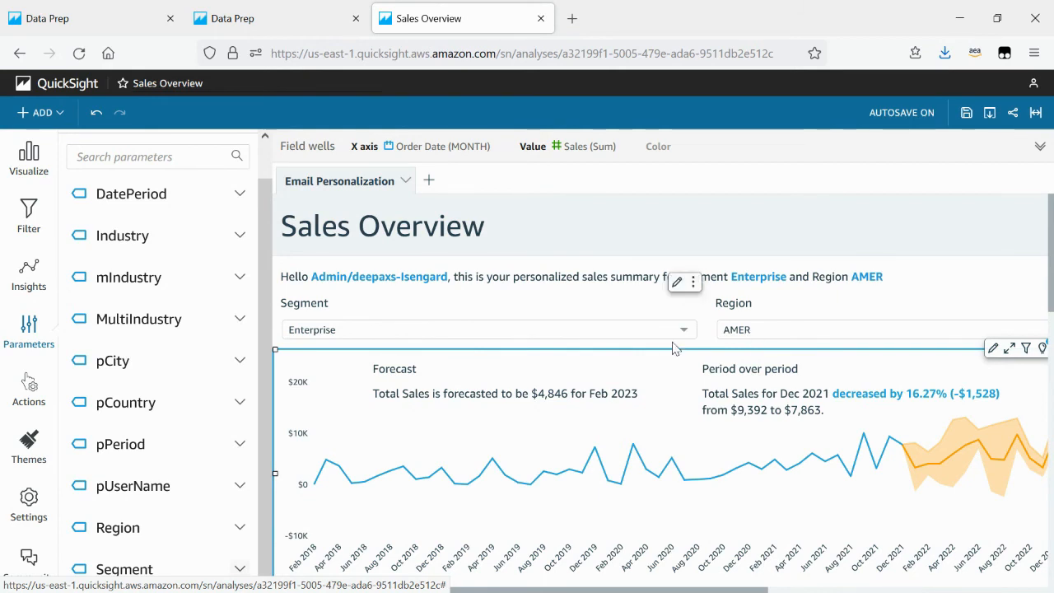
{"action": "left_click", "coordinate": [1014, 113]}
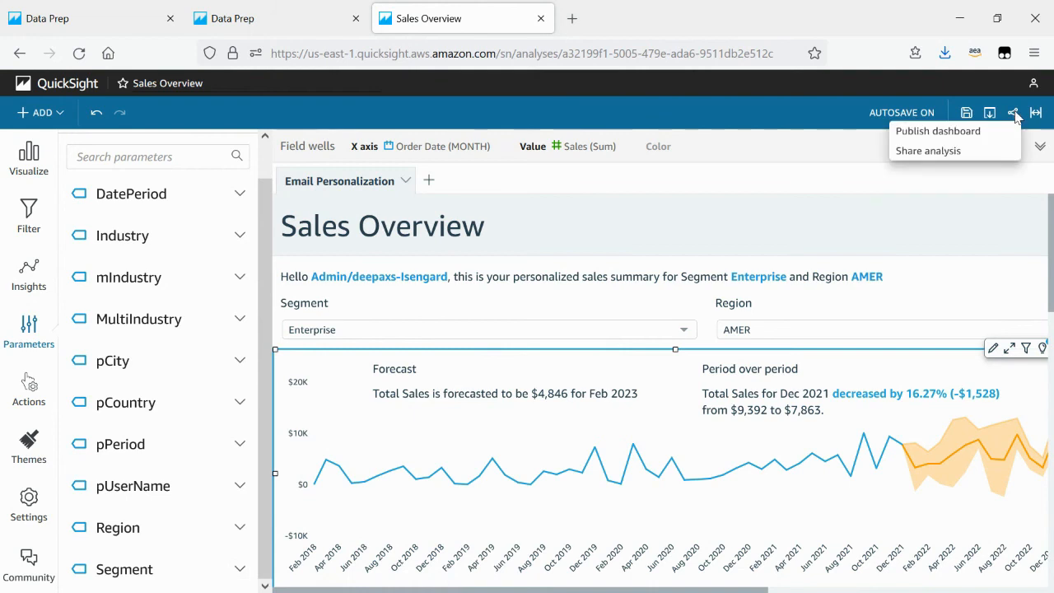
{"action": "left_click", "coordinate": [964, 136]}
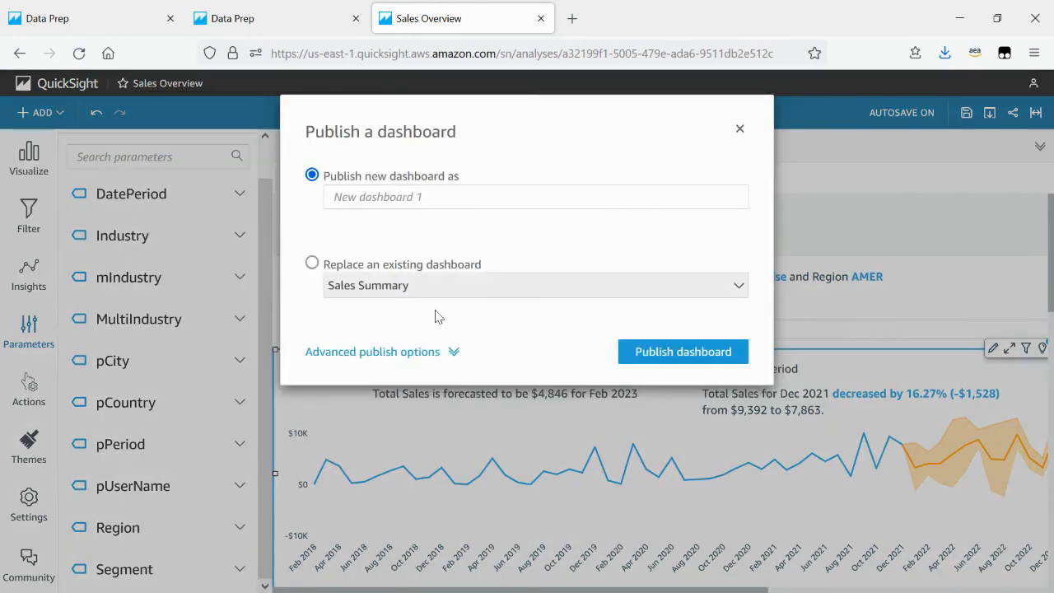
{"action": "left_click", "coordinate": [312, 263]}
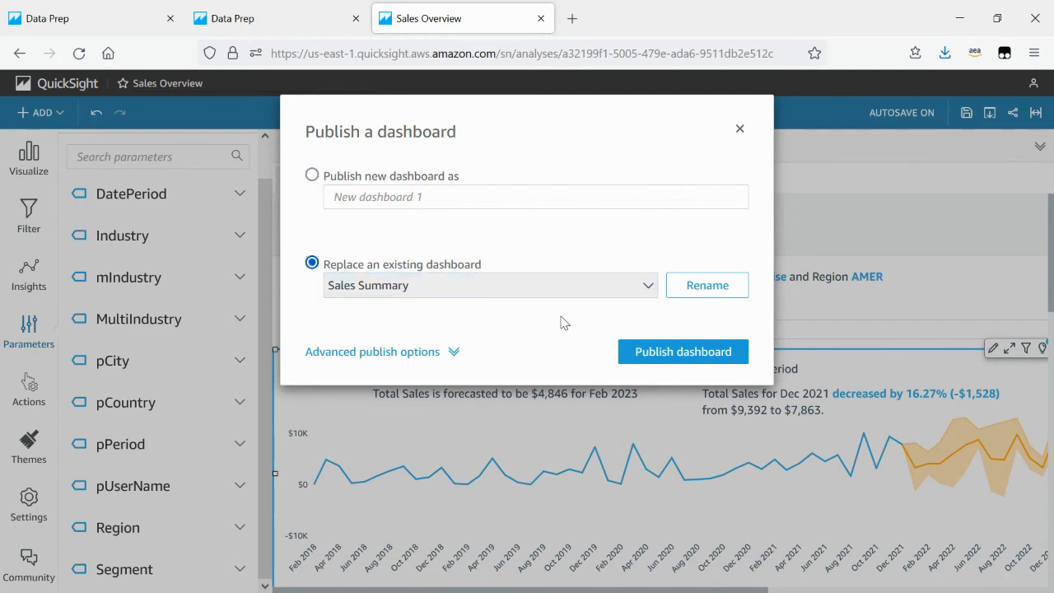
{"action": "left_click", "coordinate": [666, 353]}
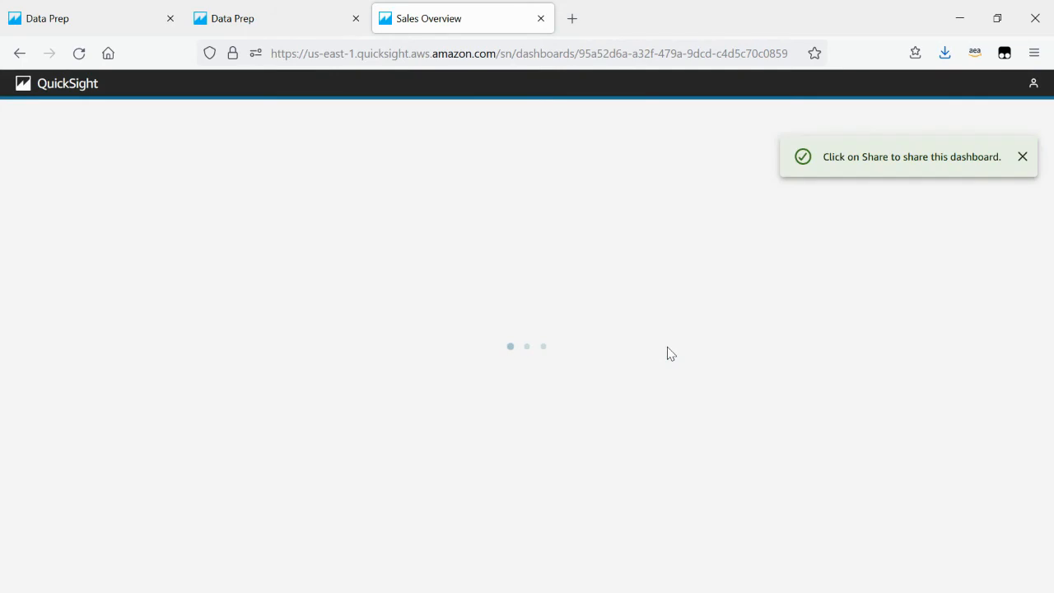
{"action": "left_click", "coordinate": [1023, 158]}
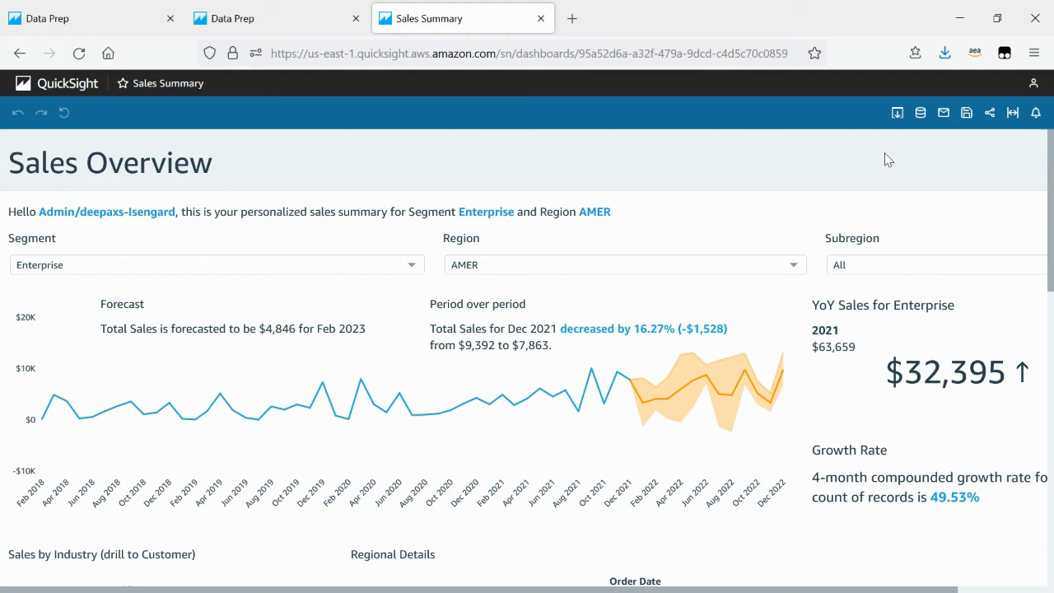
- Open the email report settings of the Sales Summary dashboard and set the schedule to Send once (Does not repeat)
{"action": "left_click", "coordinate": [990, 115]}
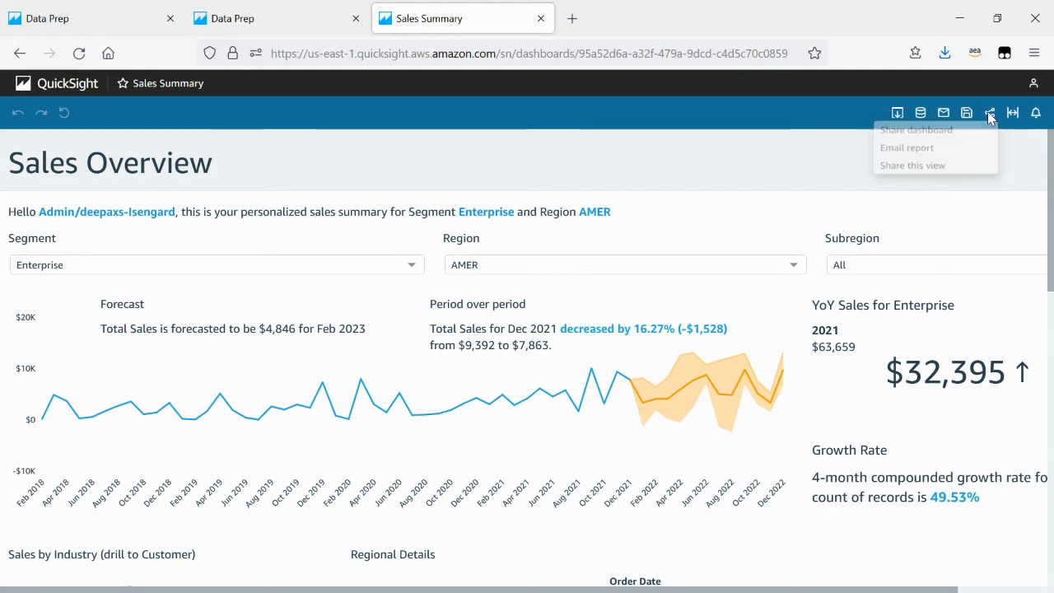
{"action": "left_click", "coordinate": [914, 154]}
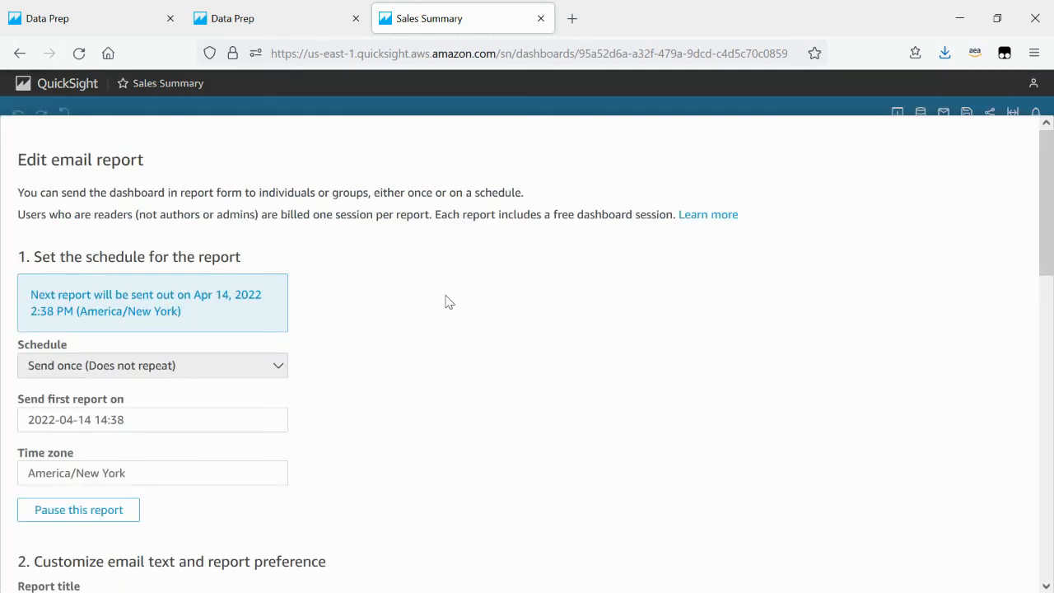
{"action": "scroll", "coordinate": [447, 302], "scroll_direction": "down", "scroll_amount": 2}
{"action": "scroll", "coordinate": [448, 302], "scroll_direction": "up", "scroll_amount": 1}
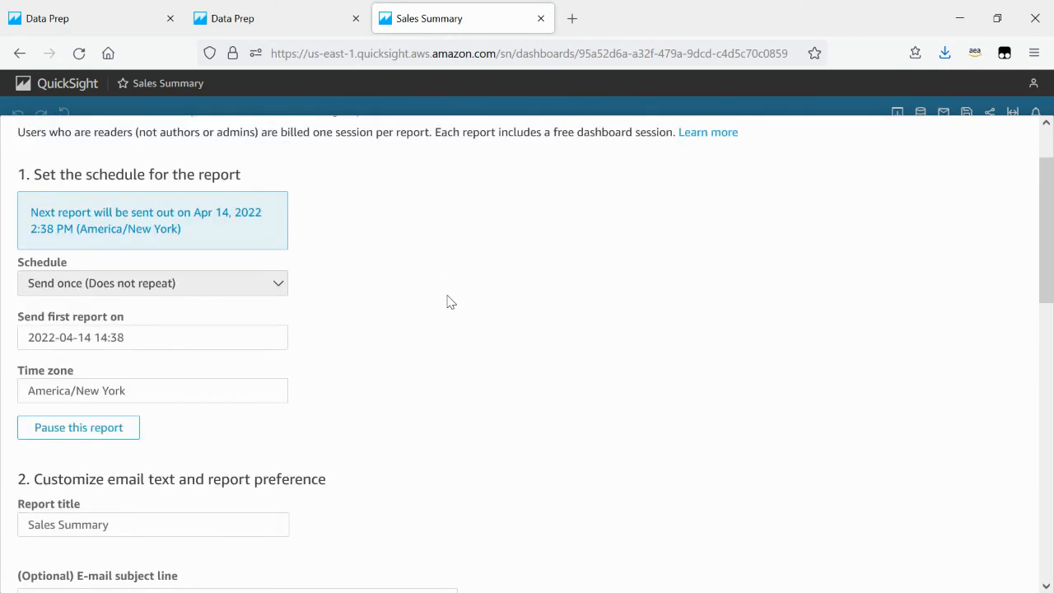
{"action": "scroll", "coordinate": [459, 282], "scroll_direction": "up", "scroll_amount": 1}
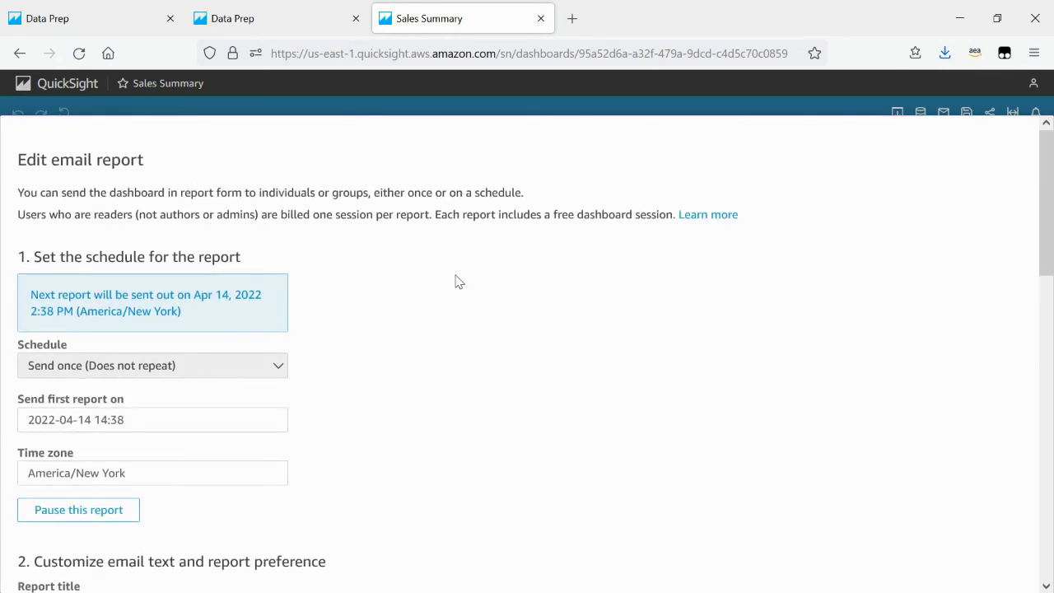
{"action": "scroll", "coordinate": [459, 282], "scroll_direction": "down", "scroll_amount": 1}
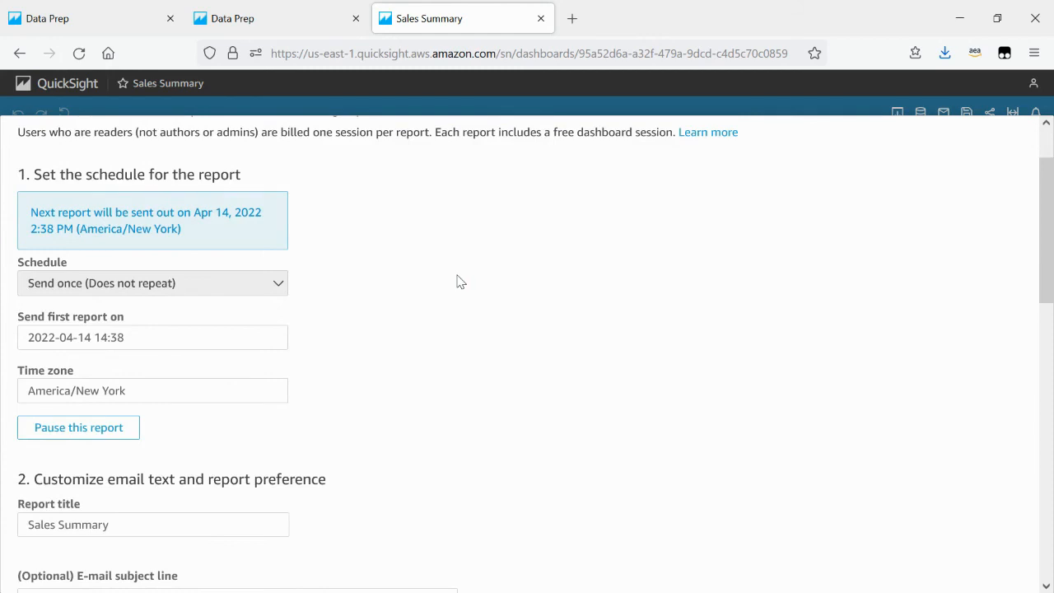
{"action": "left_click", "coordinate": [275, 284]}
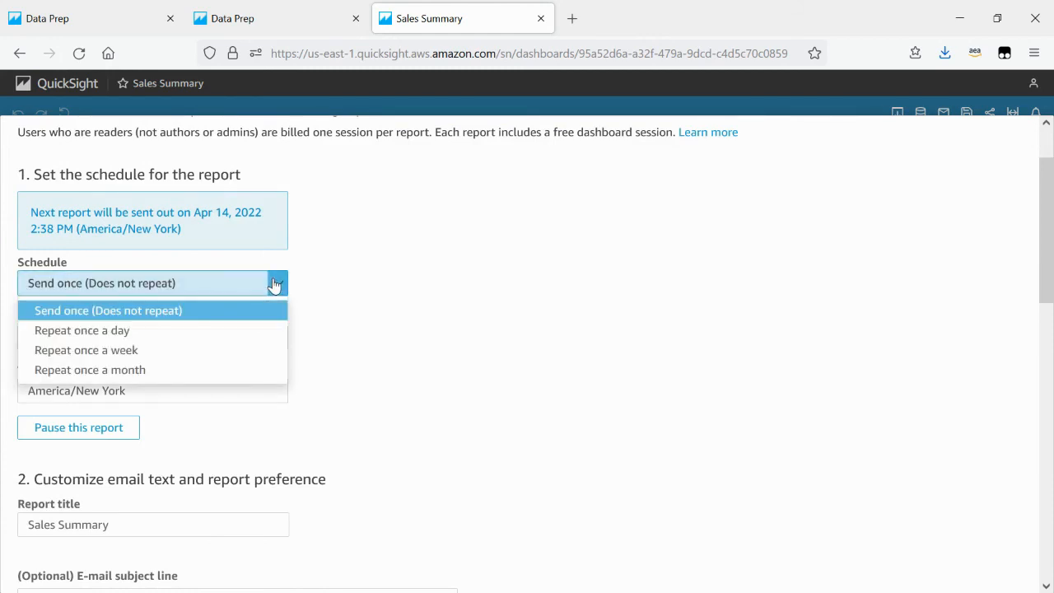
{"action": "left_click", "coordinate": [174, 317]}
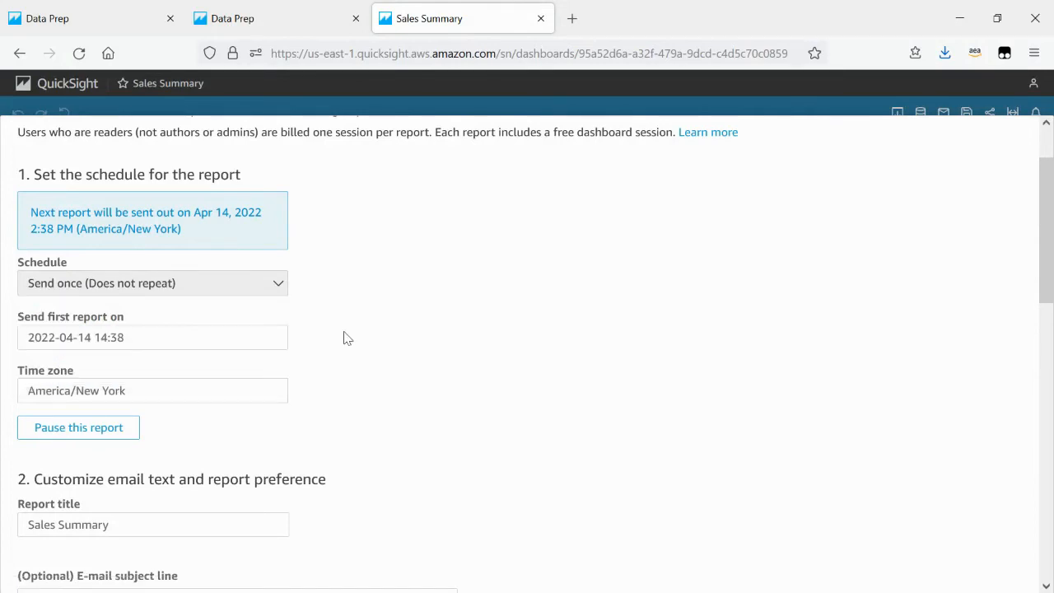
- Review the email report's title, subject line, body text, selected sheet, and attachment and email body options
{"action": "scroll", "coordinate": [373, 349], "scroll_direction": "down", "scroll_amount": 2}
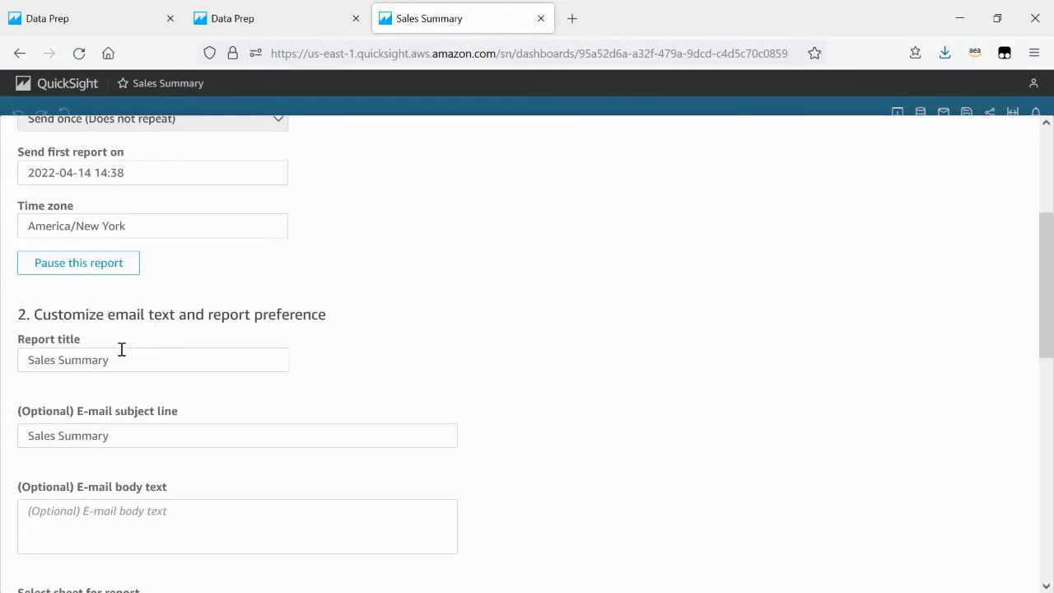
{"action": "left_click_drag", "start_coordinate": [110, 359], "coordinate": [26, 360]}
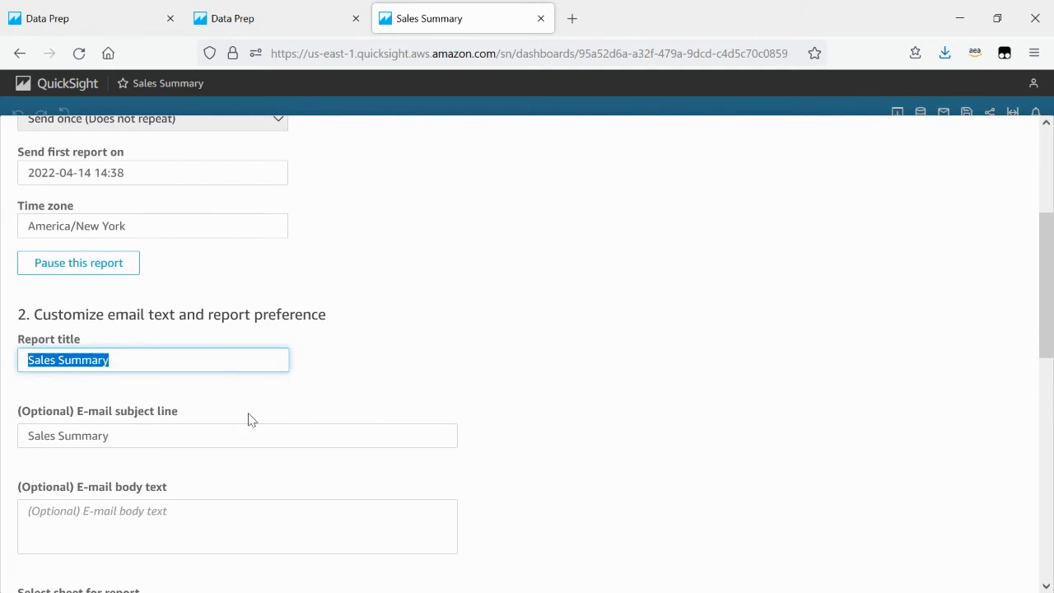
{"action": "scroll", "coordinate": [248, 421], "scroll_direction": "down", "scroll_amount": 1}
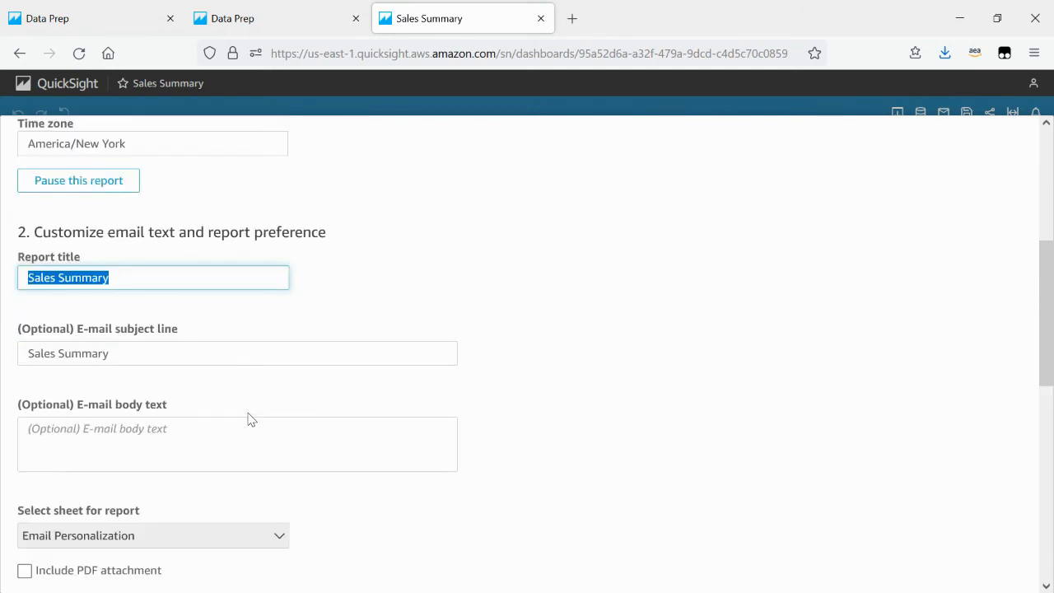
{"action": "left_click", "coordinate": [145, 347]}
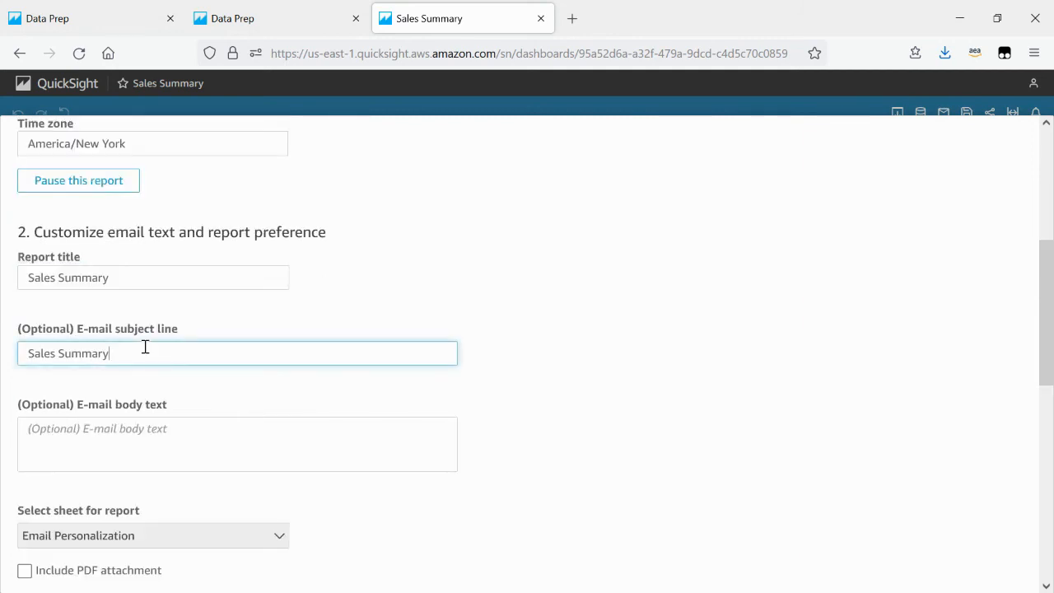
{"action": "left_click", "coordinate": [208, 434]}
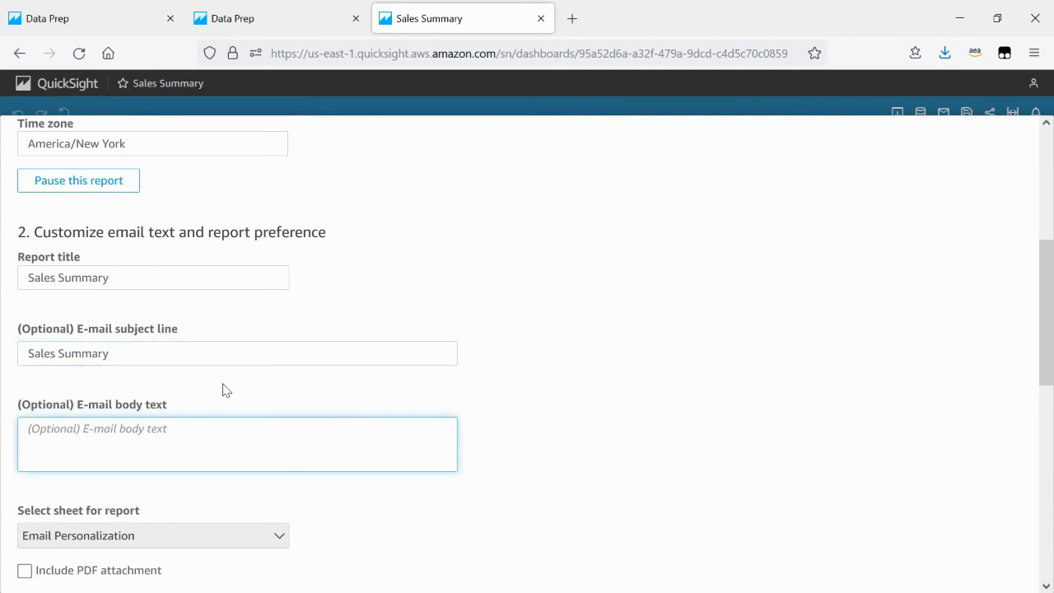
{"action": "scroll", "coordinate": [226, 390], "scroll_direction": "down", "scroll_amount": 2}
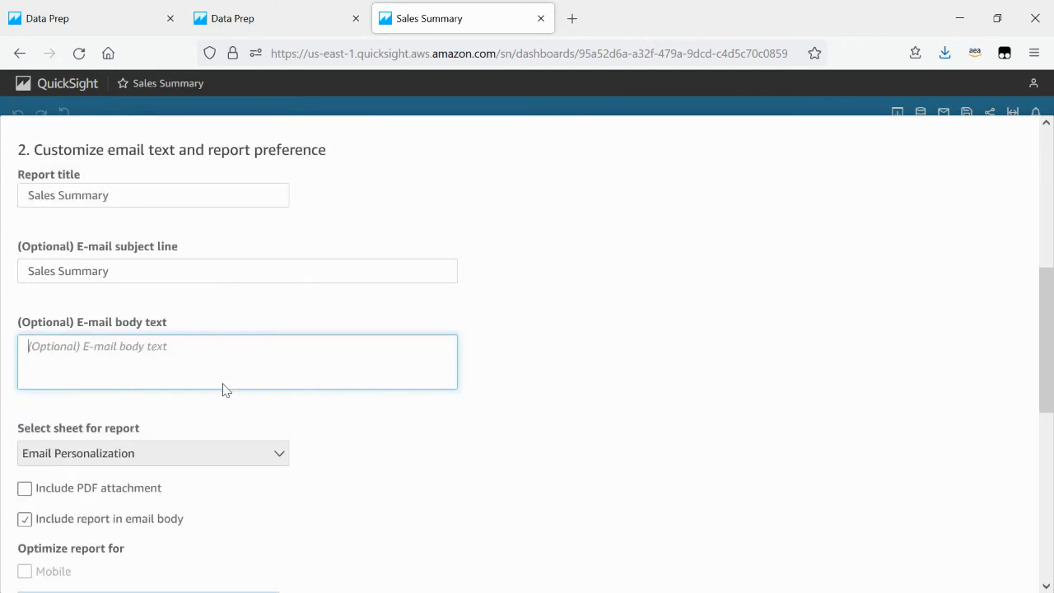
{"action": "scroll", "coordinate": [226, 390], "scroll_direction": "down", "scroll_amount": 4}
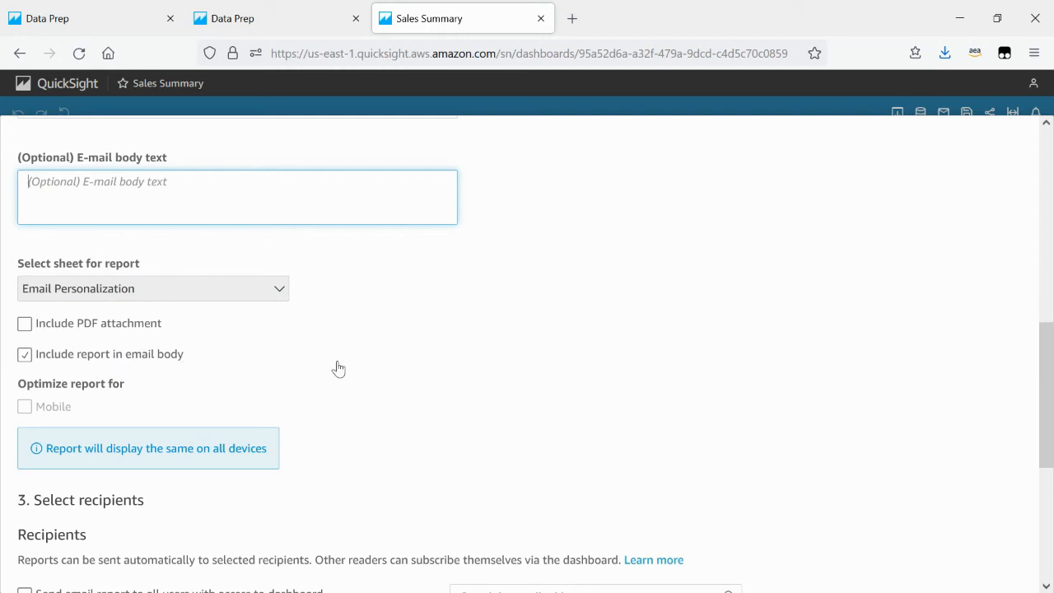
- Set the email report to be sent to all users with access to the dashboard
{"action": "scroll", "coordinate": [355, 362], "scroll_direction": "down", "scroll_amount": 3}
{"action": "scroll", "coordinate": [359, 360], "scroll_direction": "down", "scroll_amount": 2}
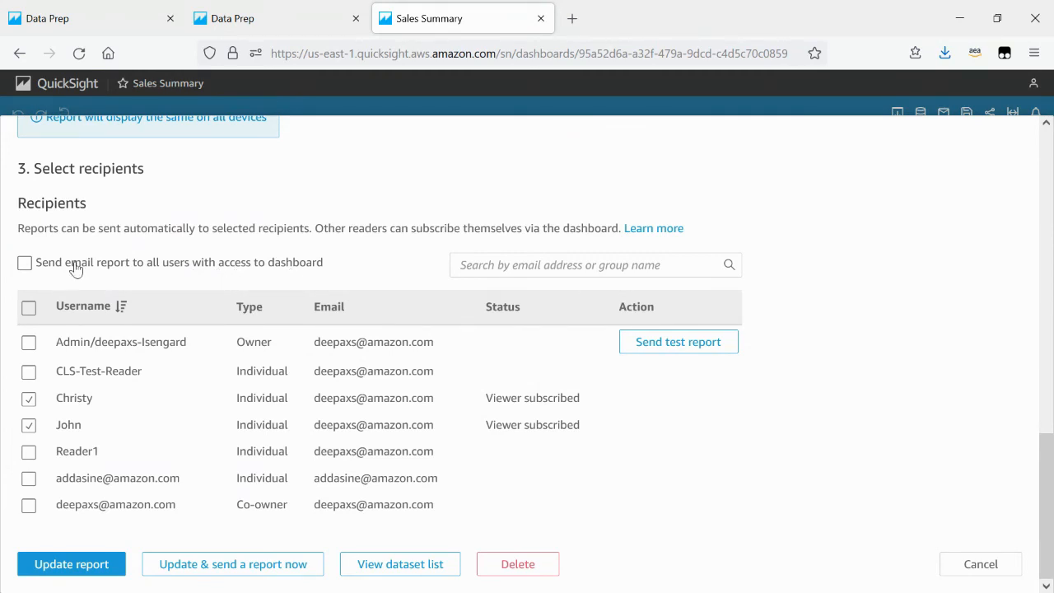
{"action": "left_click", "coordinate": [24, 264]}
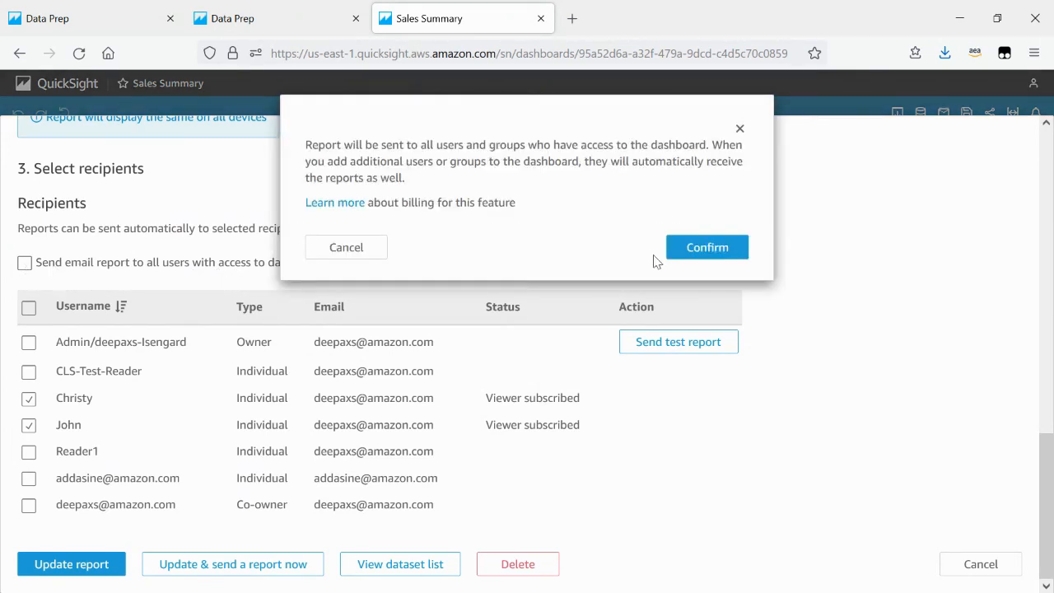
{"action": "left_click", "coordinate": [708, 248]}
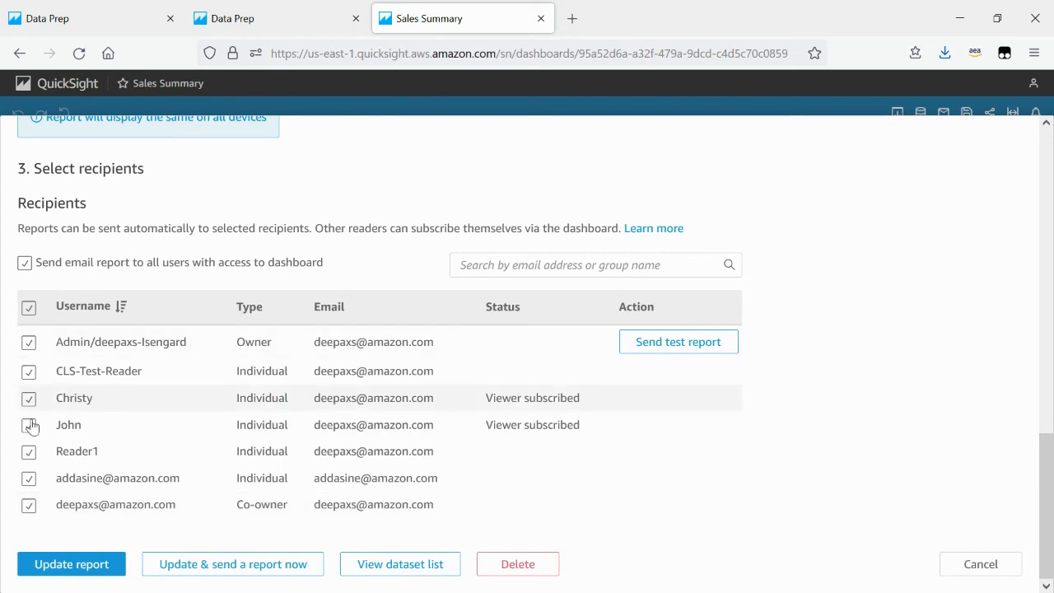
- Limit the recipients to the two subscribed viewers instead of all dashboard users, and update and send the report immediately
{"action": "left_click", "coordinate": [25, 263]}
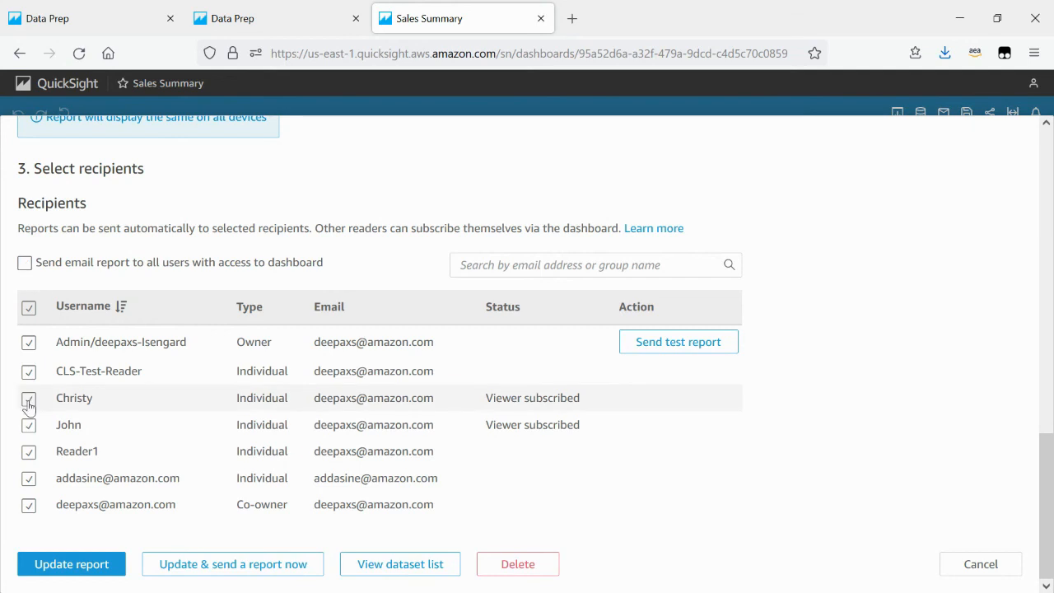
{"action": "left_click", "coordinate": [28, 343]}
{"action": "left_click", "coordinate": [28, 372]}
{"action": "left_click", "coordinate": [28, 452]}
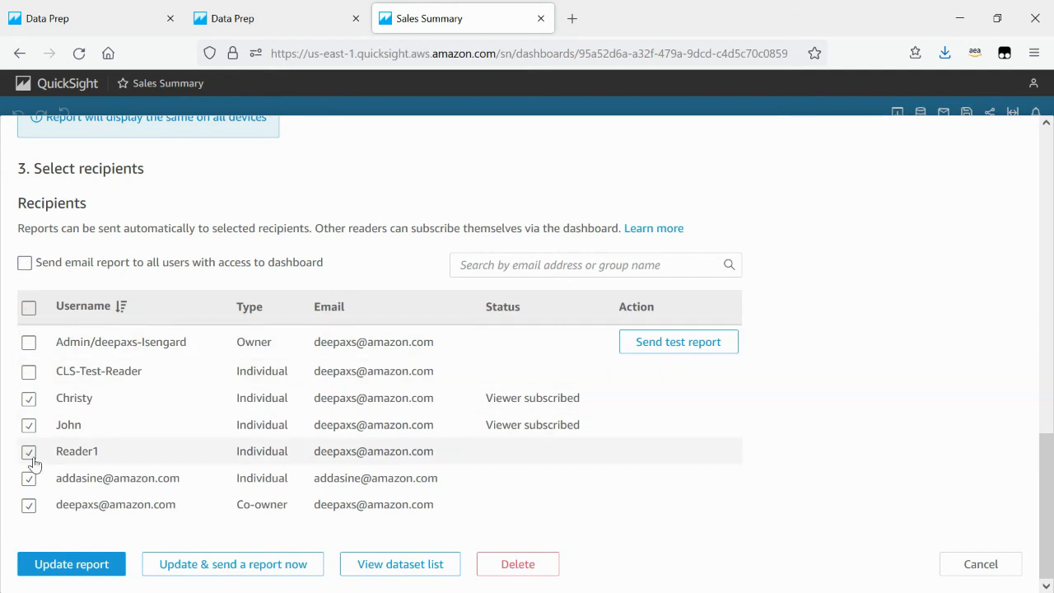
{"action": "left_click", "coordinate": [28, 479]}
{"action": "left_click", "coordinate": [29, 505]}
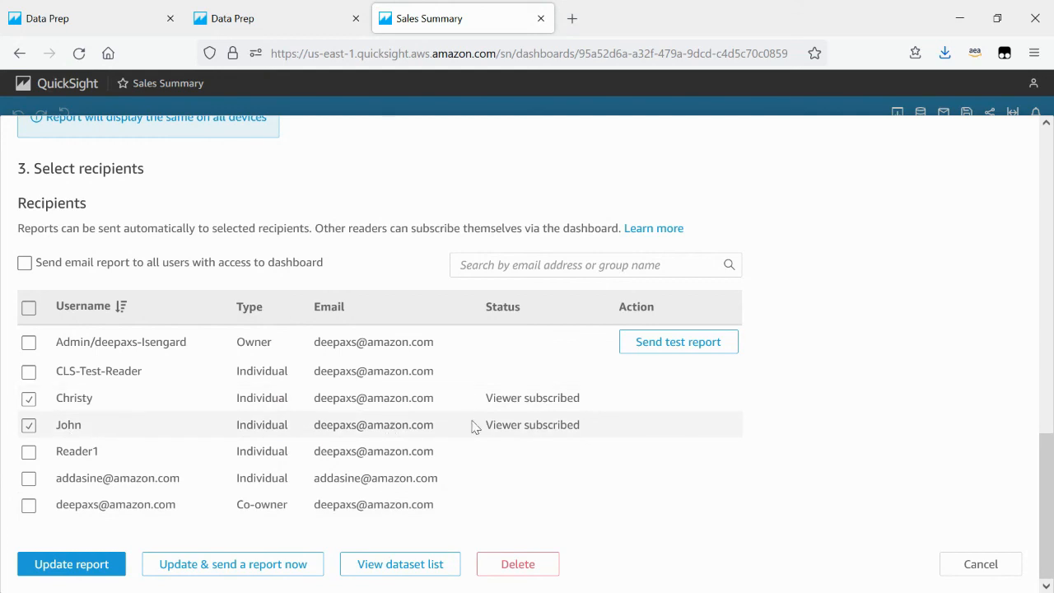
{"action": "left_click", "coordinate": [198, 572]}
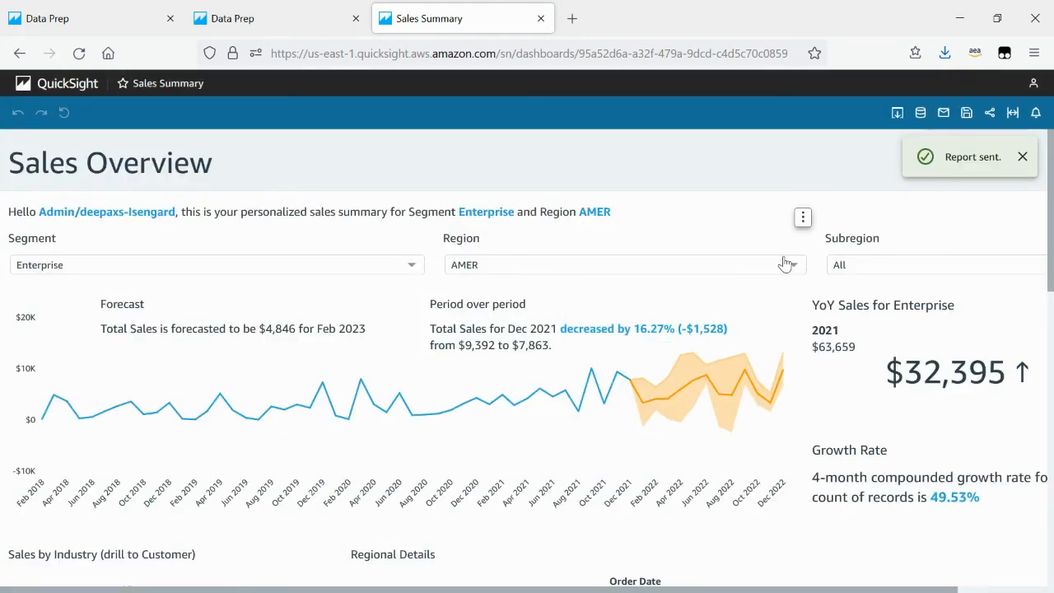
{"action": "left_click", "coordinate": [1023, 158]}
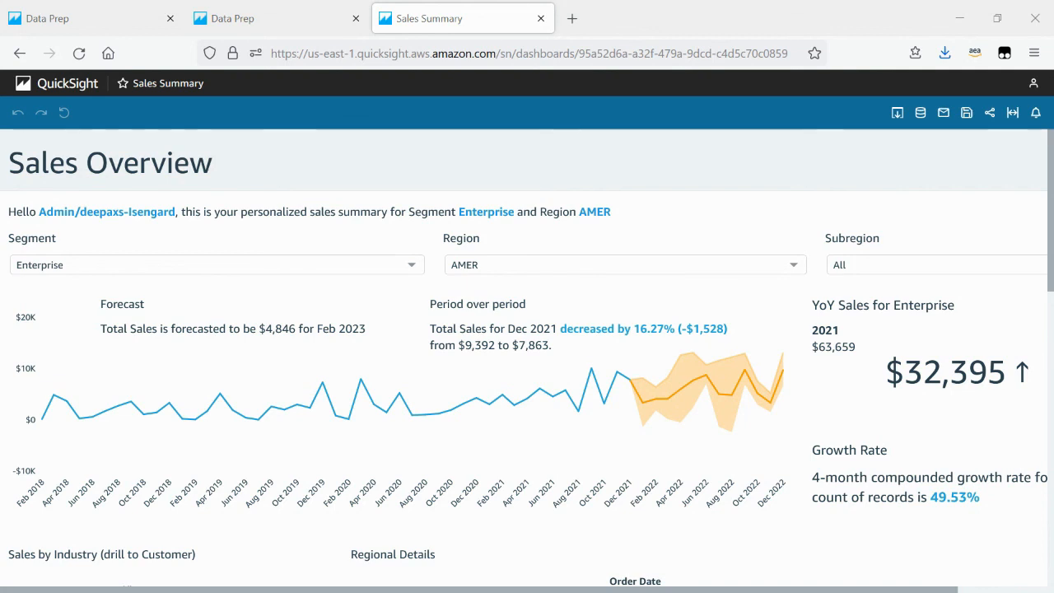
- Switch to the reader's private browser window with the Sales Summary dashboard and check the signed-in username and the available Segment values
{"action": "left_click_drag", "start_coordinate": [1053, 51], "coordinate": [624, 96]}
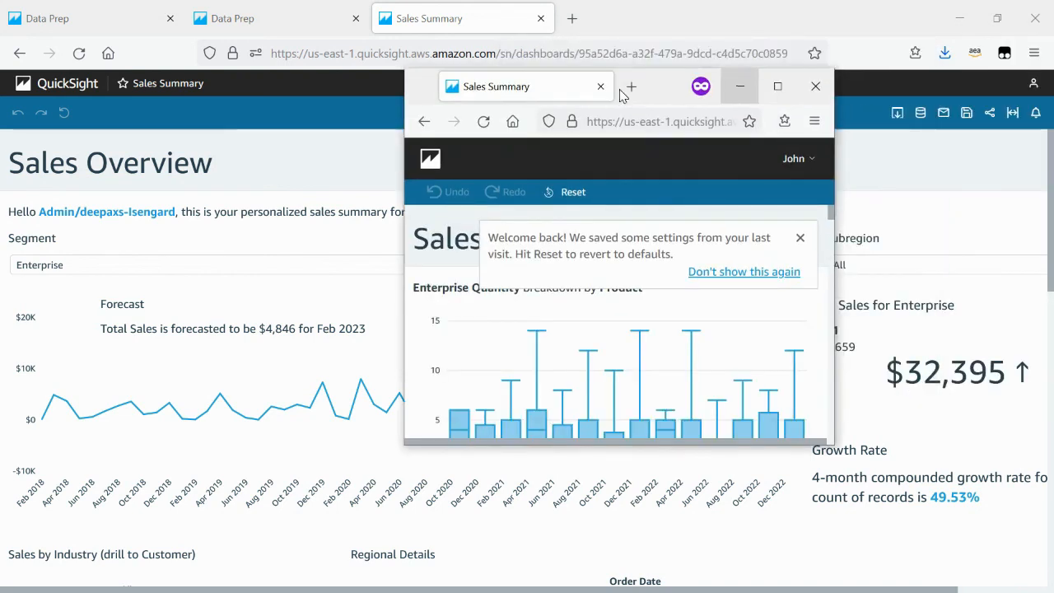
{"action": "left_click", "coordinate": [780, 89]}
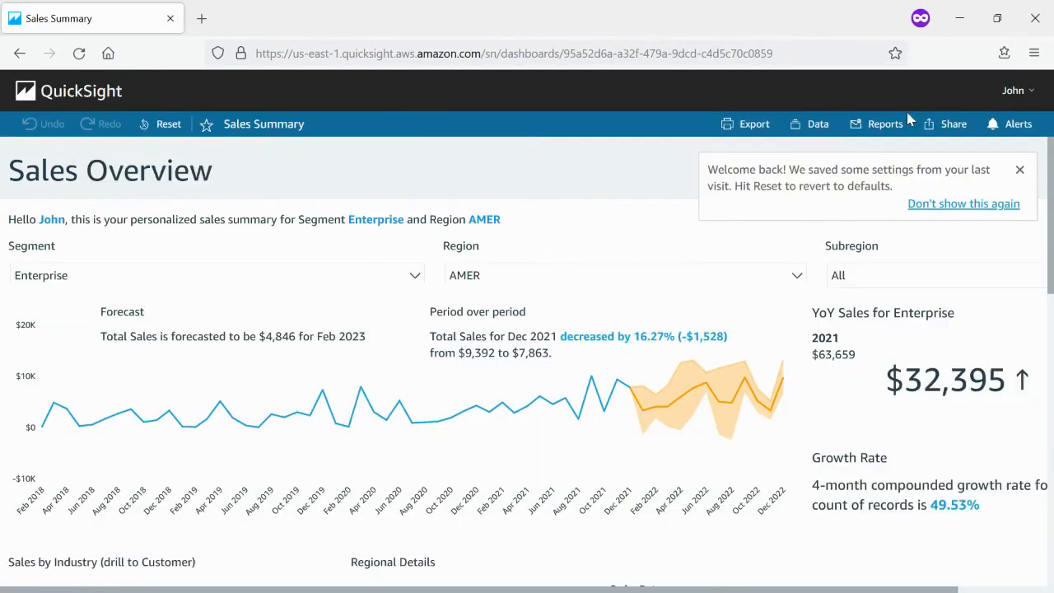
{"action": "left_click", "coordinate": [1032, 92]}
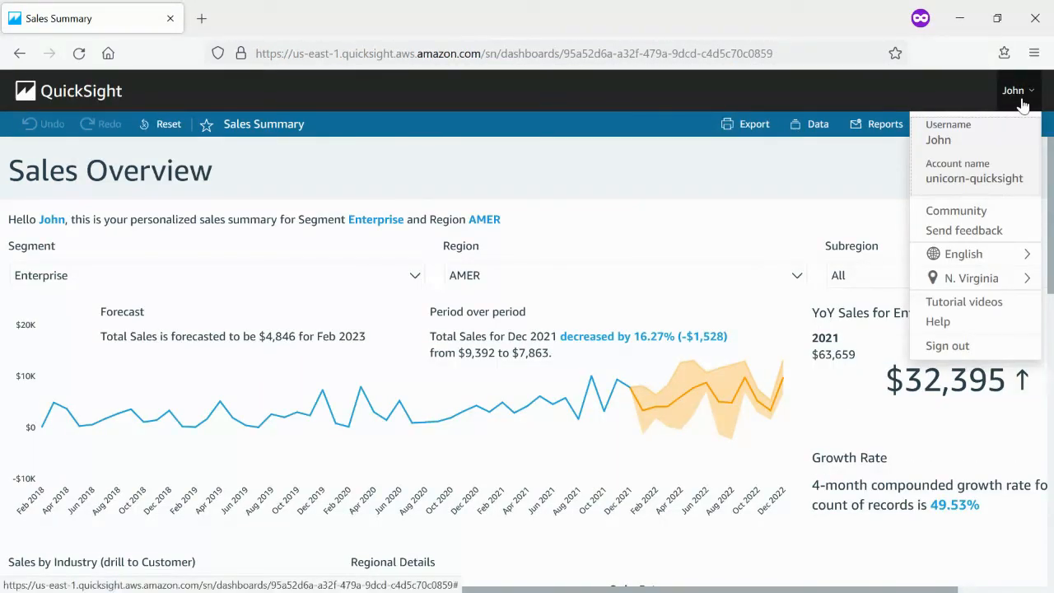
{"action": "mouse_move", "coordinate": [1016, 279]}
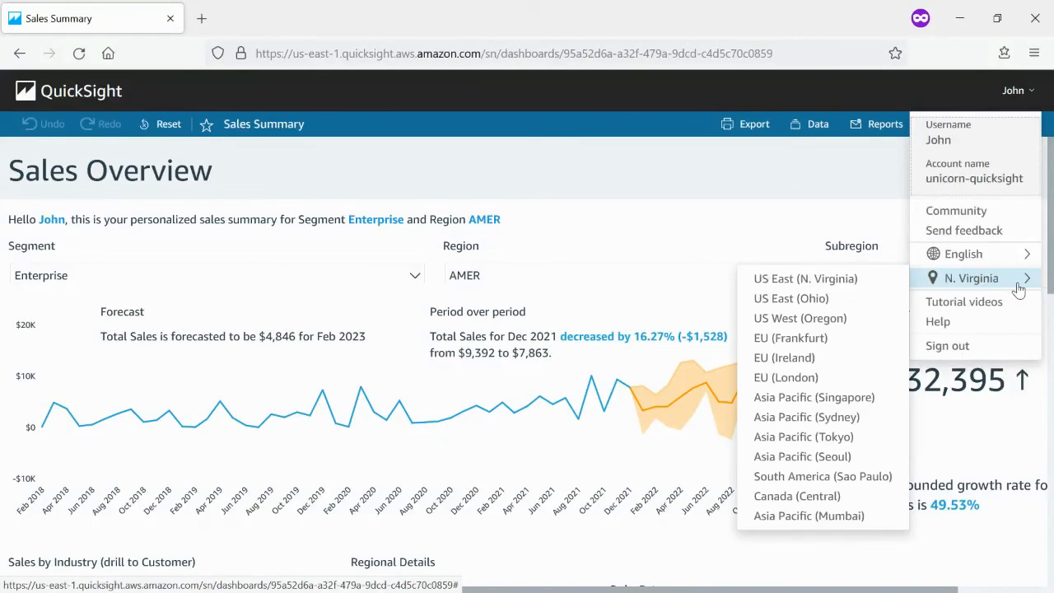
{"action": "left_click", "coordinate": [821, 176]}
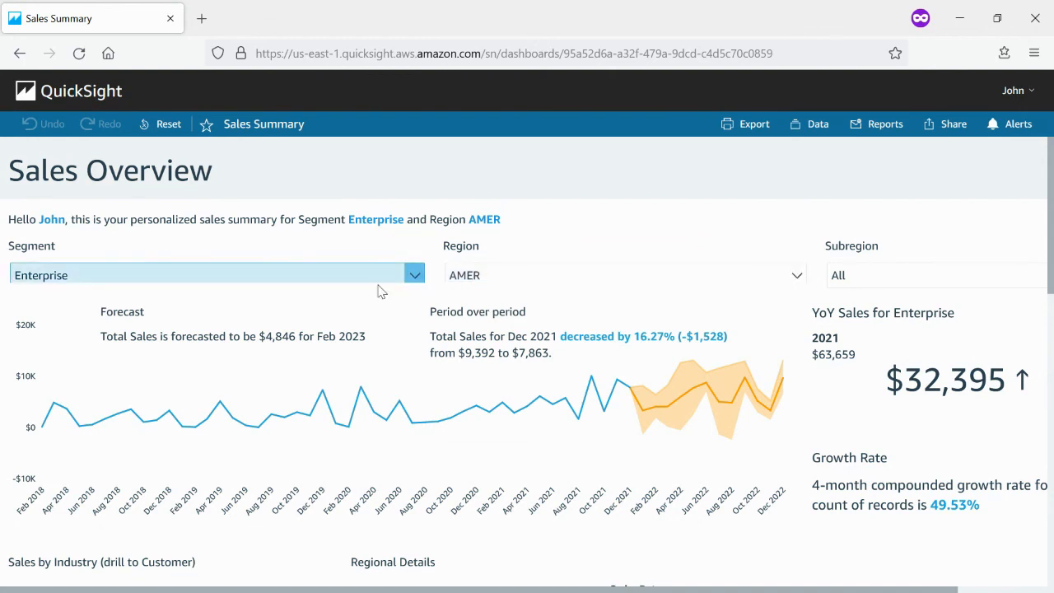
{"action": "left_click", "coordinate": [408, 277]}
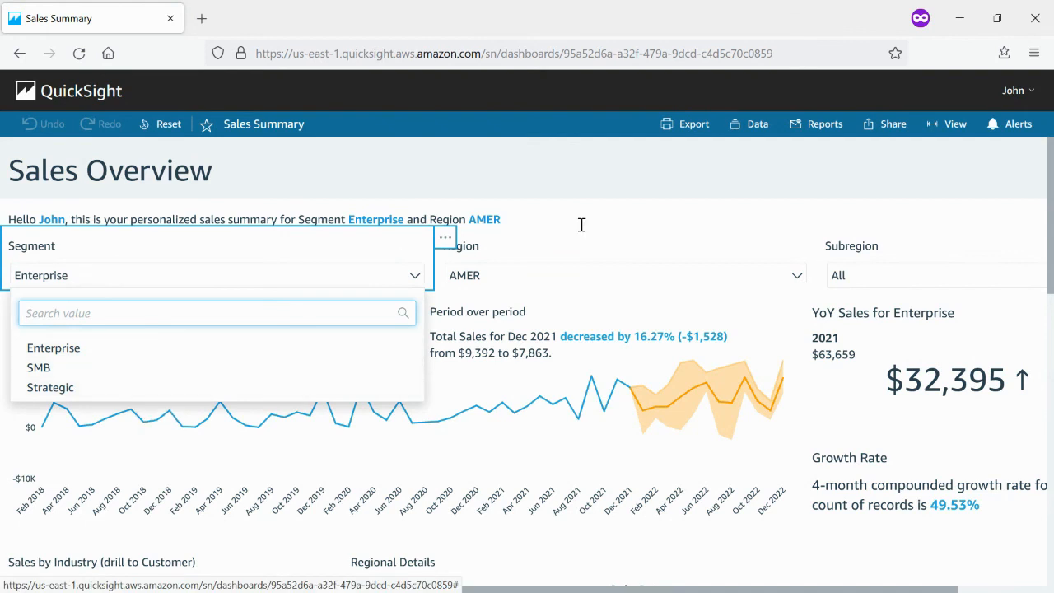
{"action": "left_click", "coordinate": [603, 202]}
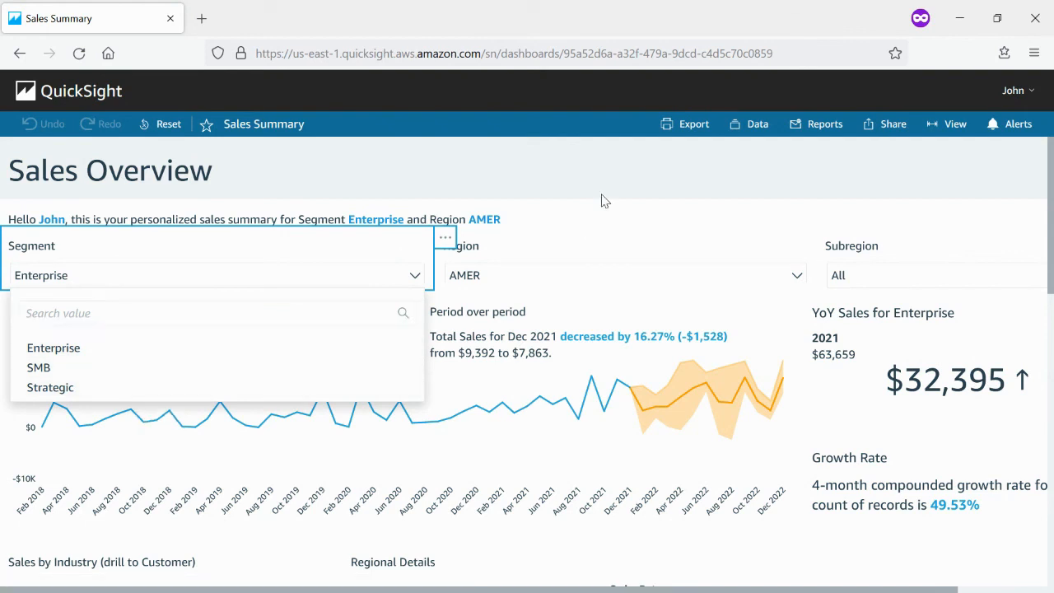
- Set the dashboard's Segment filter to SMB and look through the sheet's visuals down to the quantity breakdown by product
{"action": "left_click", "coordinate": [578, 285]}
{"action": "left_click", "coordinate": [550, 189]}
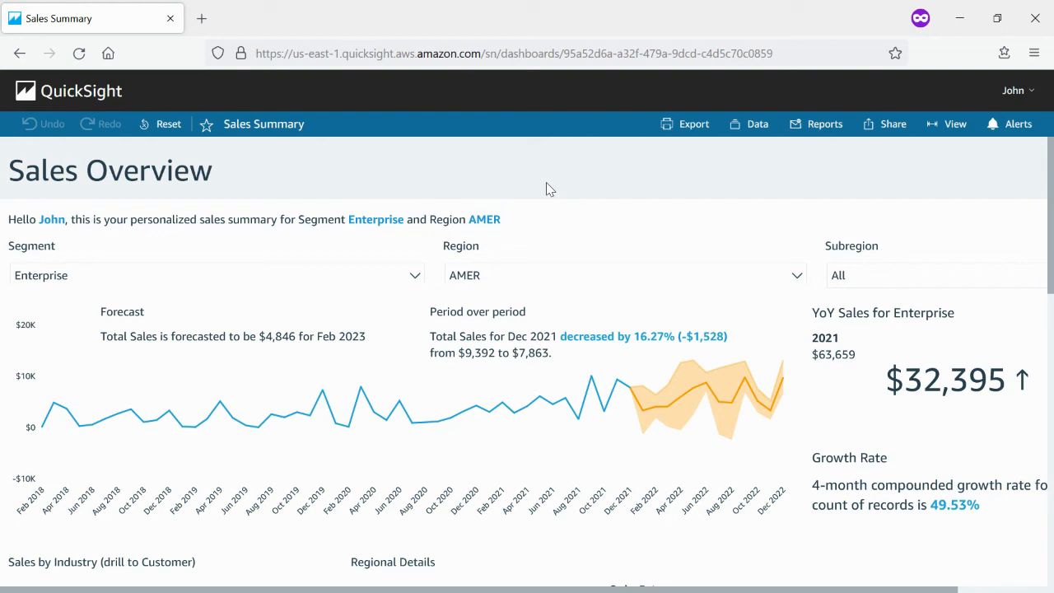
{"action": "left_click", "coordinate": [416, 274]}
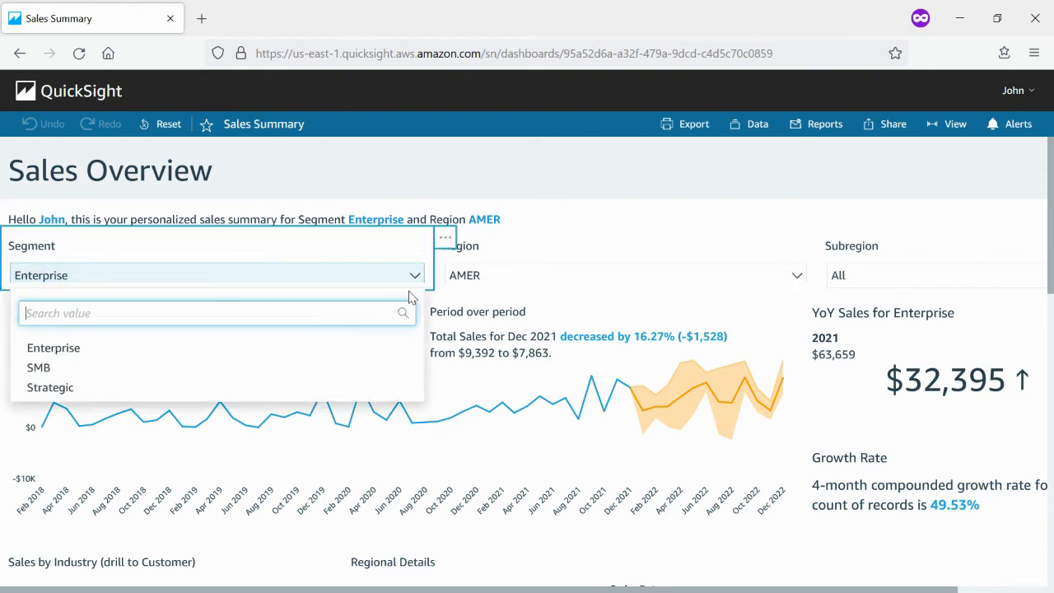
{"action": "left_click", "coordinate": [266, 372]}
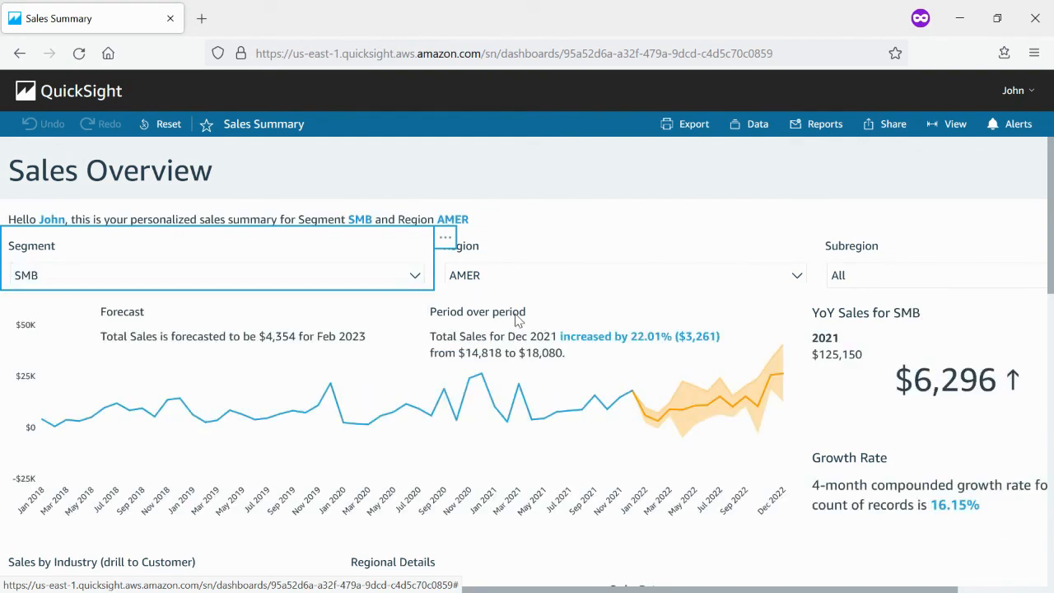
{"action": "scroll", "coordinate": [596, 433], "scroll_direction": "down", "scroll_amount": 3}
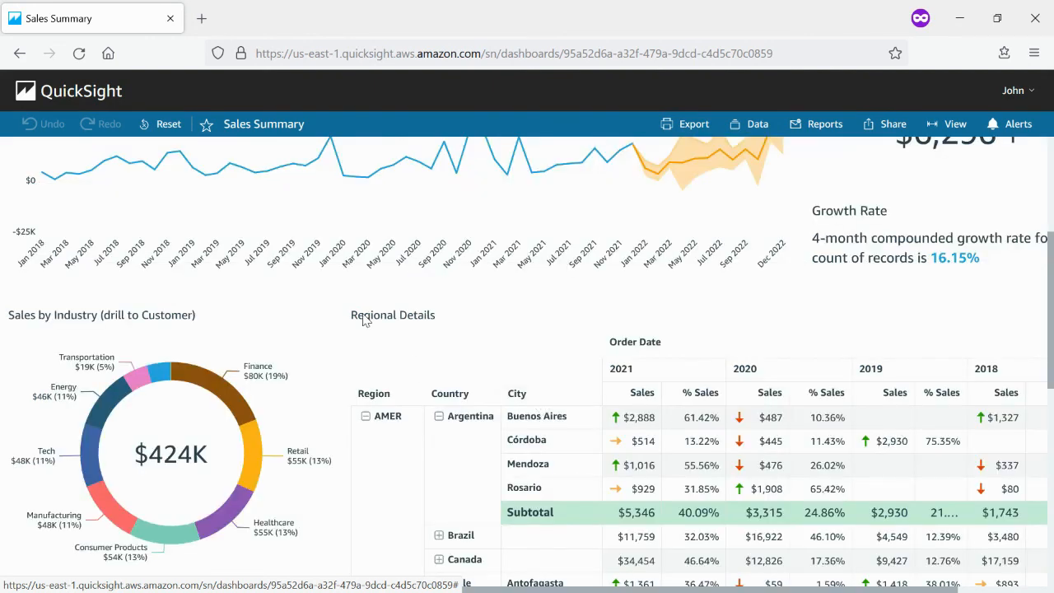
{"action": "scroll", "coordinate": [370, 326], "scroll_direction": "down", "scroll_amount": 1}
{"action": "scroll", "coordinate": [383, 357], "scroll_direction": "down", "scroll_amount": 3}
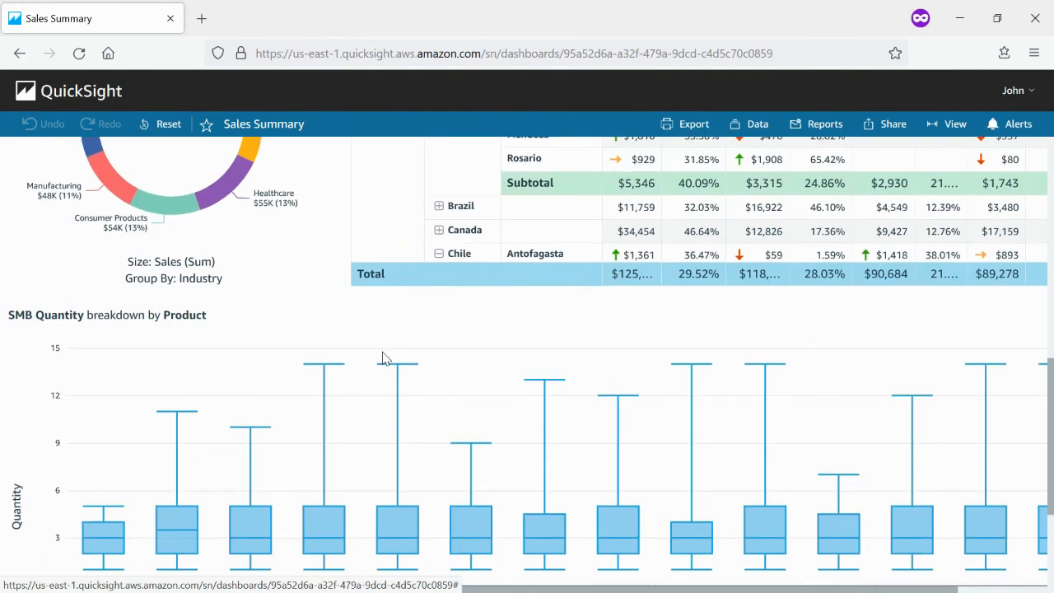
{"action": "scroll", "coordinate": [383, 357], "scroll_direction": "down", "scroll_amount": 2}
{"action": "scroll", "coordinate": [383, 357], "scroll_direction": "up", "scroll_amount": 5}
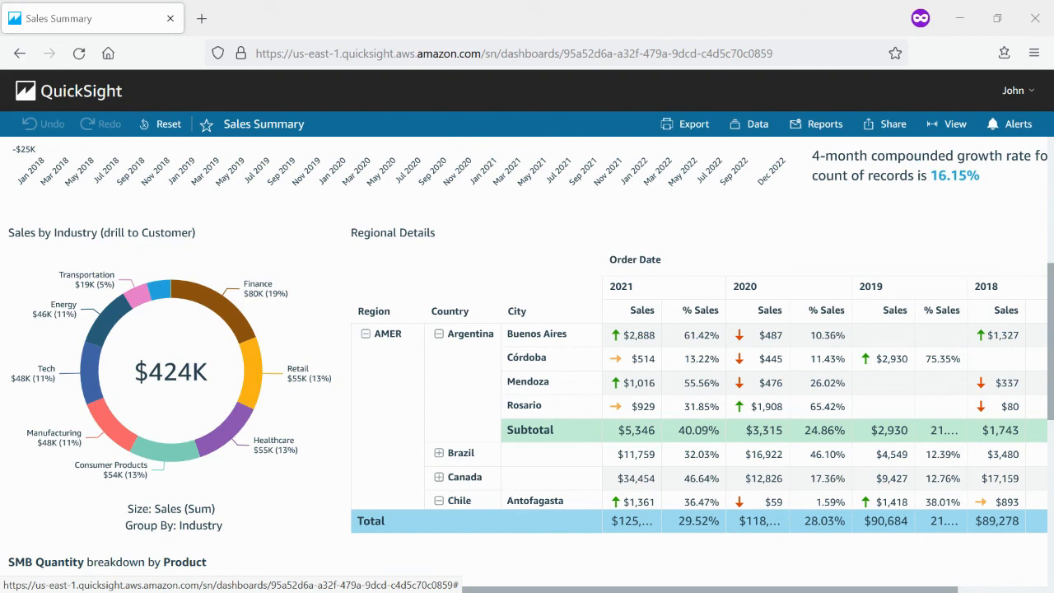
- Switch to the received Sales Summary report emails in Outlook and maximize both readers' message windows, checking each personalized greeting
{"action": "key", "text": "alt+Tab"}
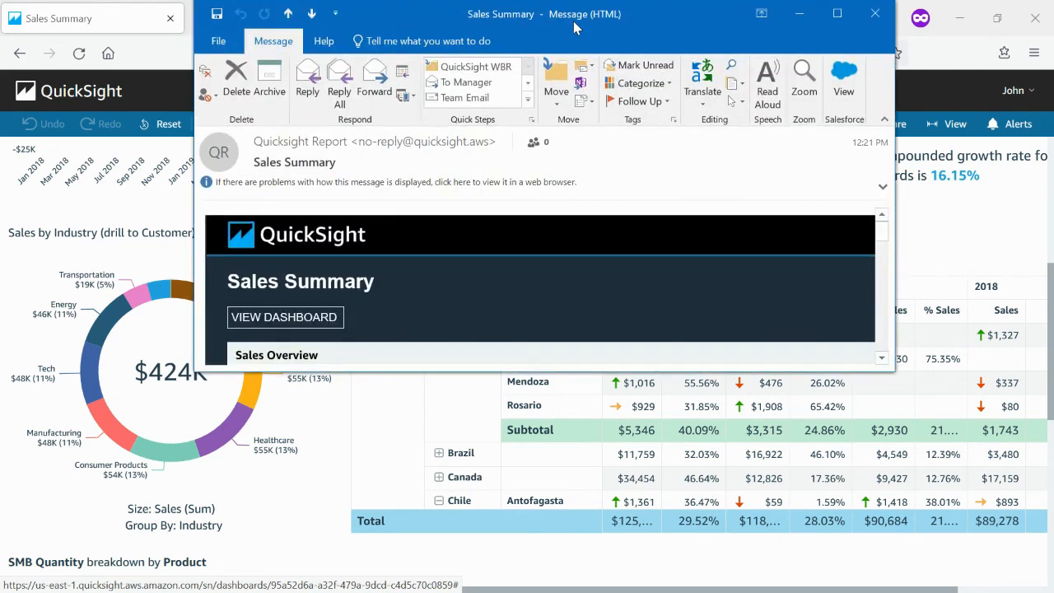
{"action": "double_click", "coordinate": [666, 16]}
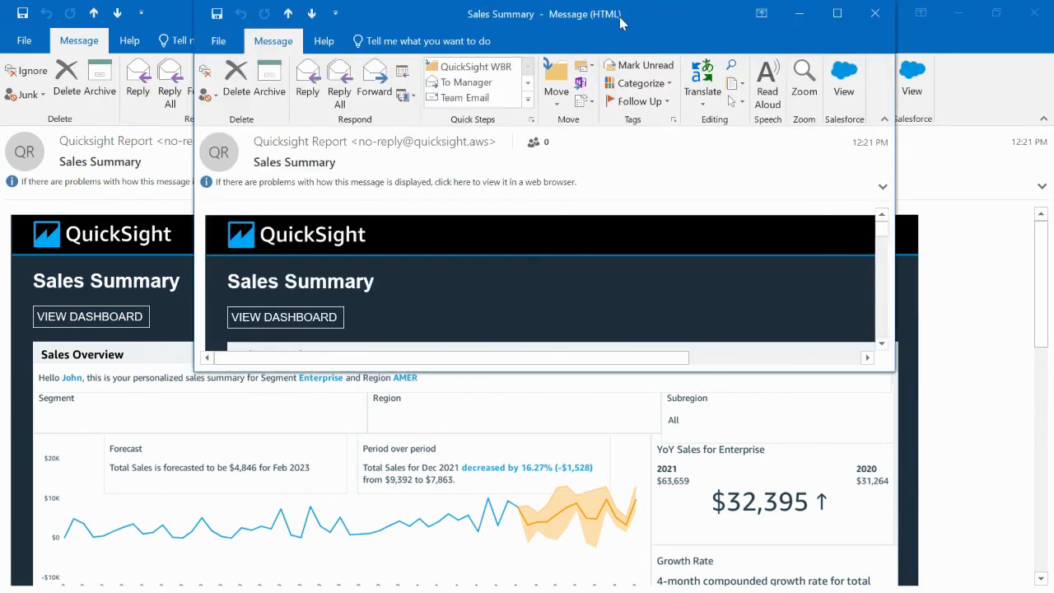
{"action": "double_click", "coordinate": [672, 21]}
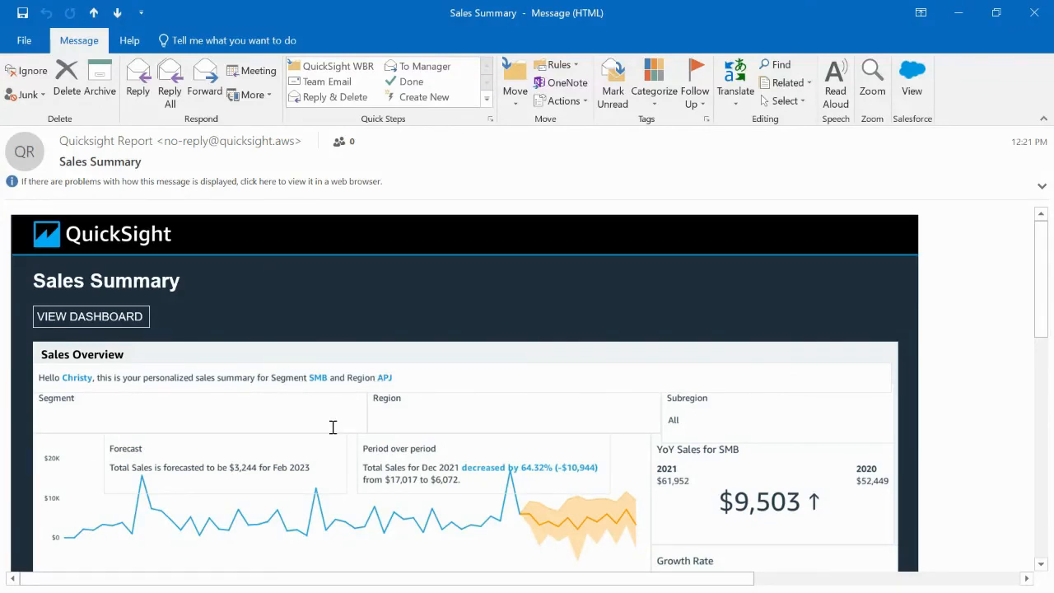
- Review the second reader's emailed Sales Overview, including the industry chart and Regional Details table, and return to the greeting
{"action": "scroll", "coordinate": [338, 424], "scroll_direction": "down", "scroll_amount": 5}
{"action": "scroll", "coordinate": [272, 427], "scroll_direction": "down", "scroll_amount": 2}
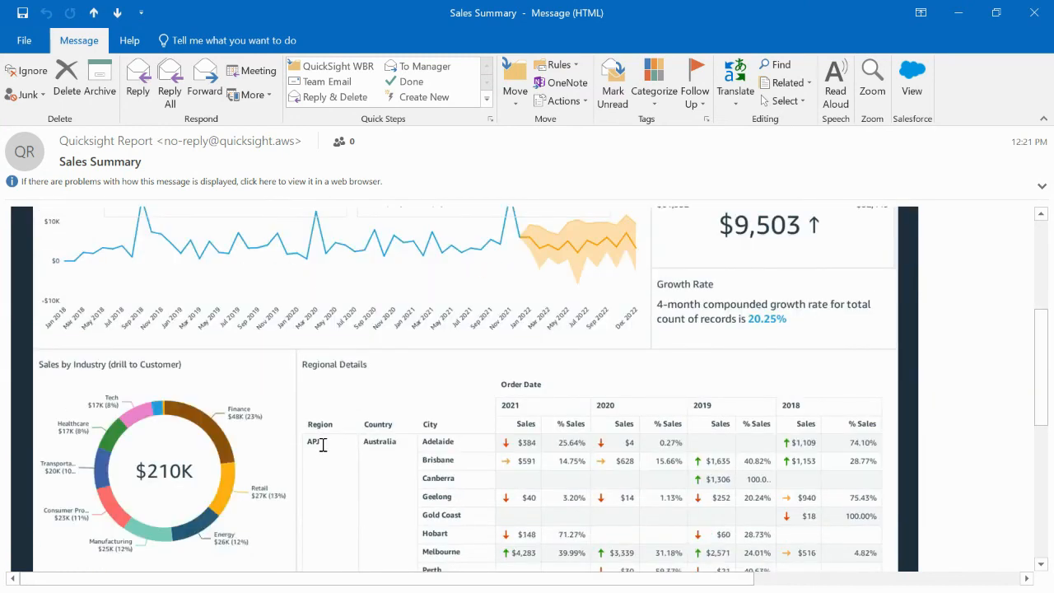
{"action": "scroll", "coordinate": [328, 449], "scroll_direction": "down", "scroll_amount": 1}
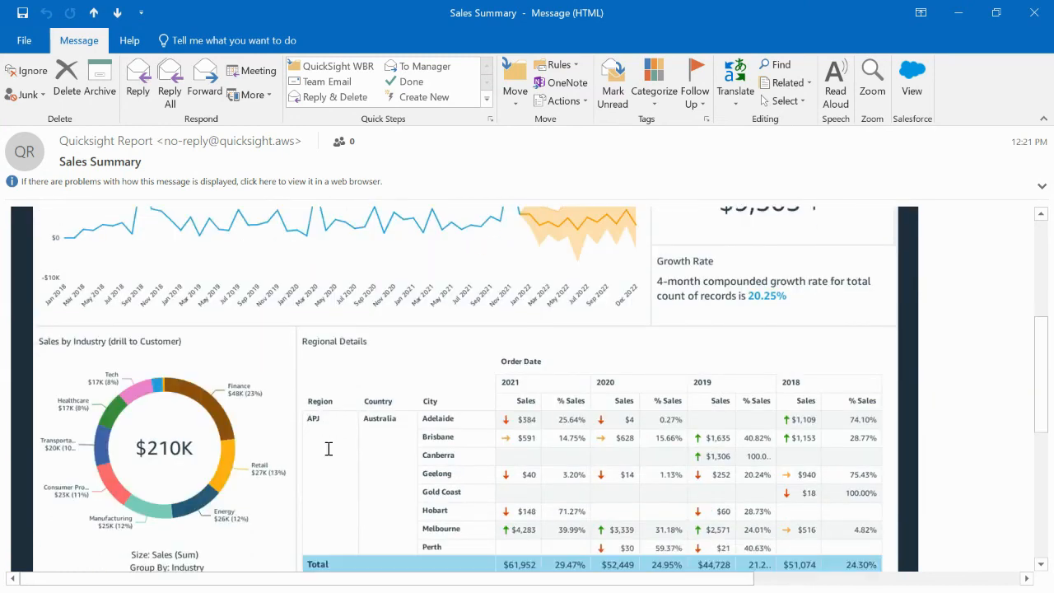
{"action": "scroll", "coordinate": [329, 449], "scroll_direction": "down", "scroll_amount": 7}
{"action": "scroll", "coordinate": [328, 449], "scroll_direction": "up", "scroll_amount": 13}
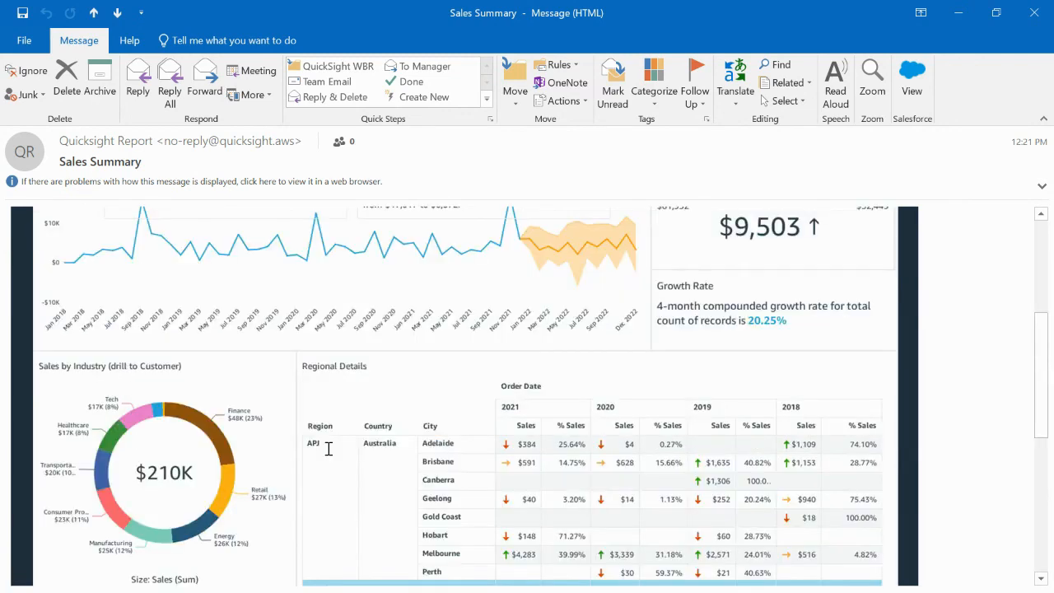
{"action": "scroll", "coordinate": [329, 449], "scroll_direction": "up", "scroll_amount": 2}
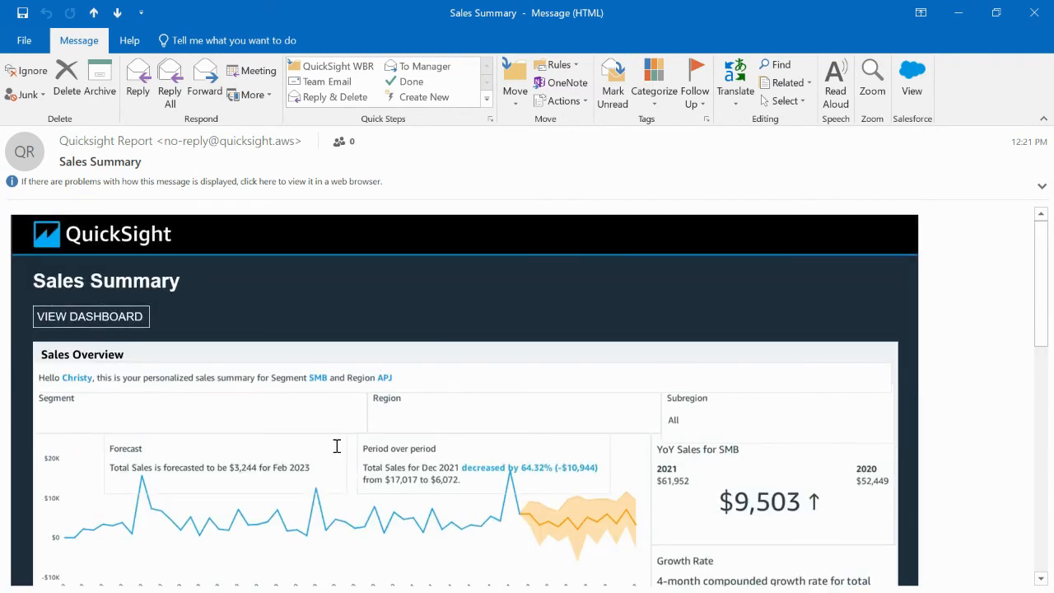